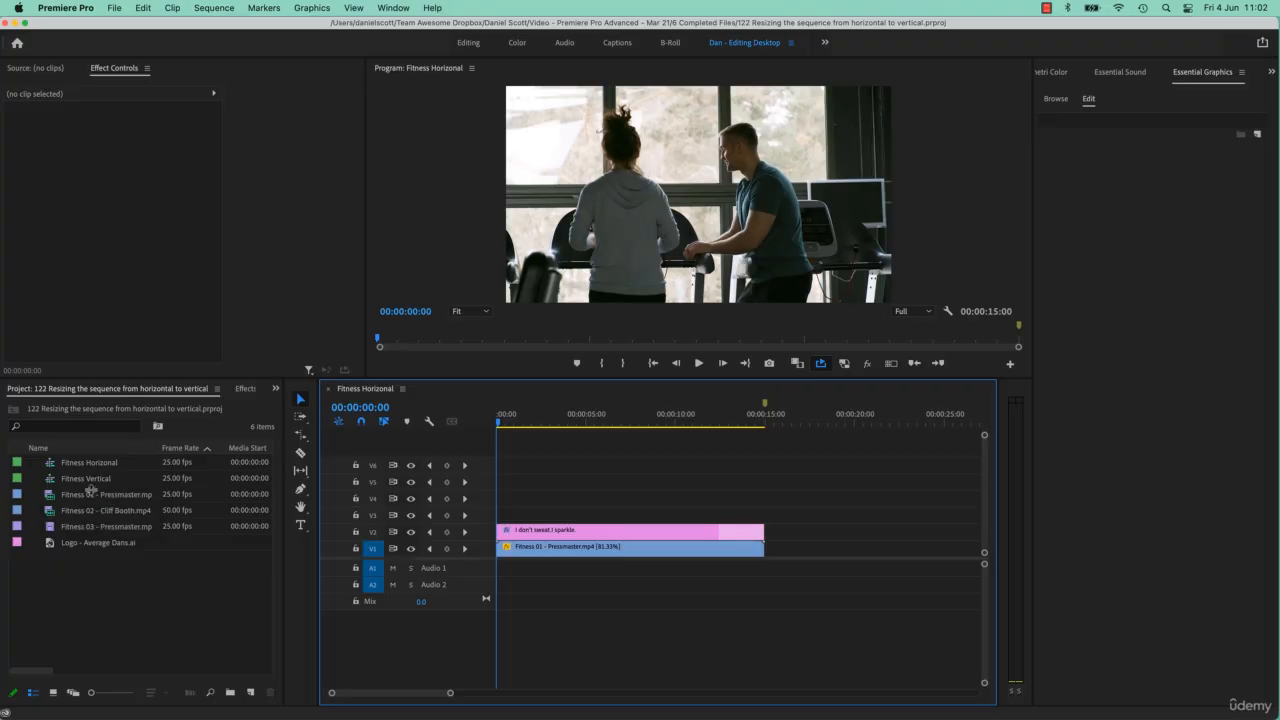
Copy both clips from the Fitness Horizonal sequence and paste them into the Fitness Vertical sequence.
{"action": "left_click_drag", "start_coordinate": [582, 500], "coordinate": [650, 590]}
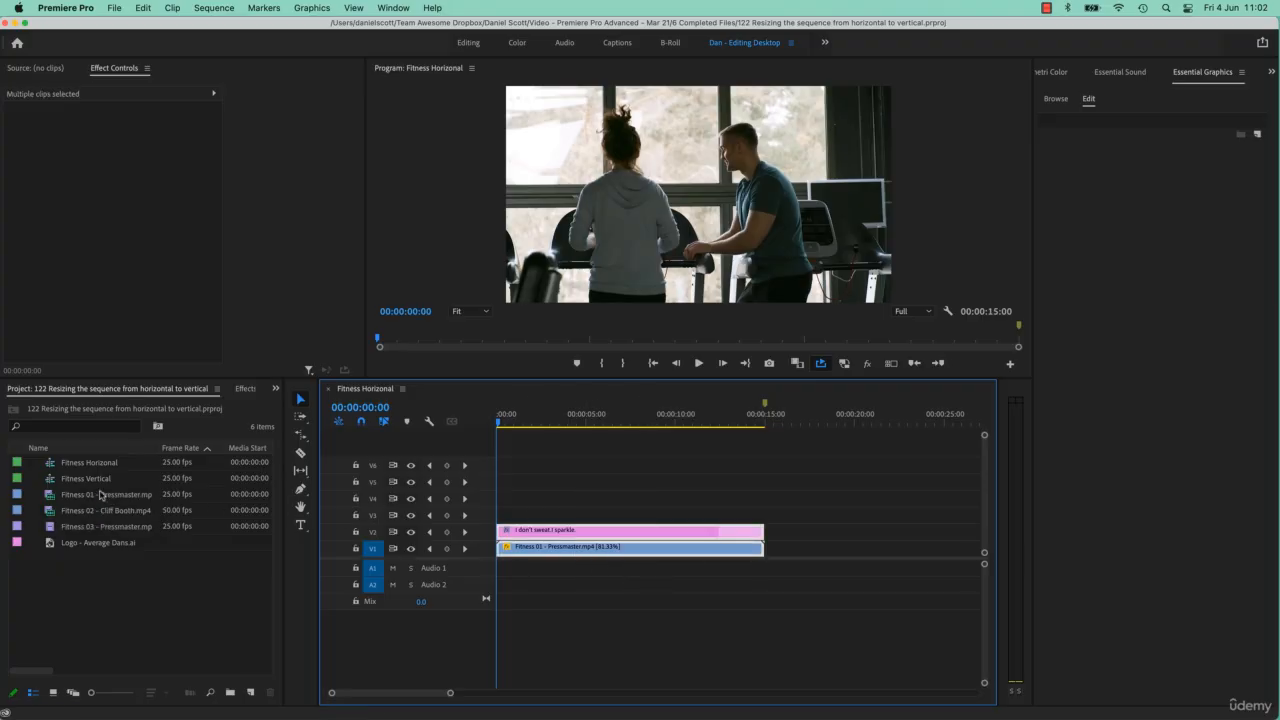
{"action": "left_click", "coordinate": [53, 484]}
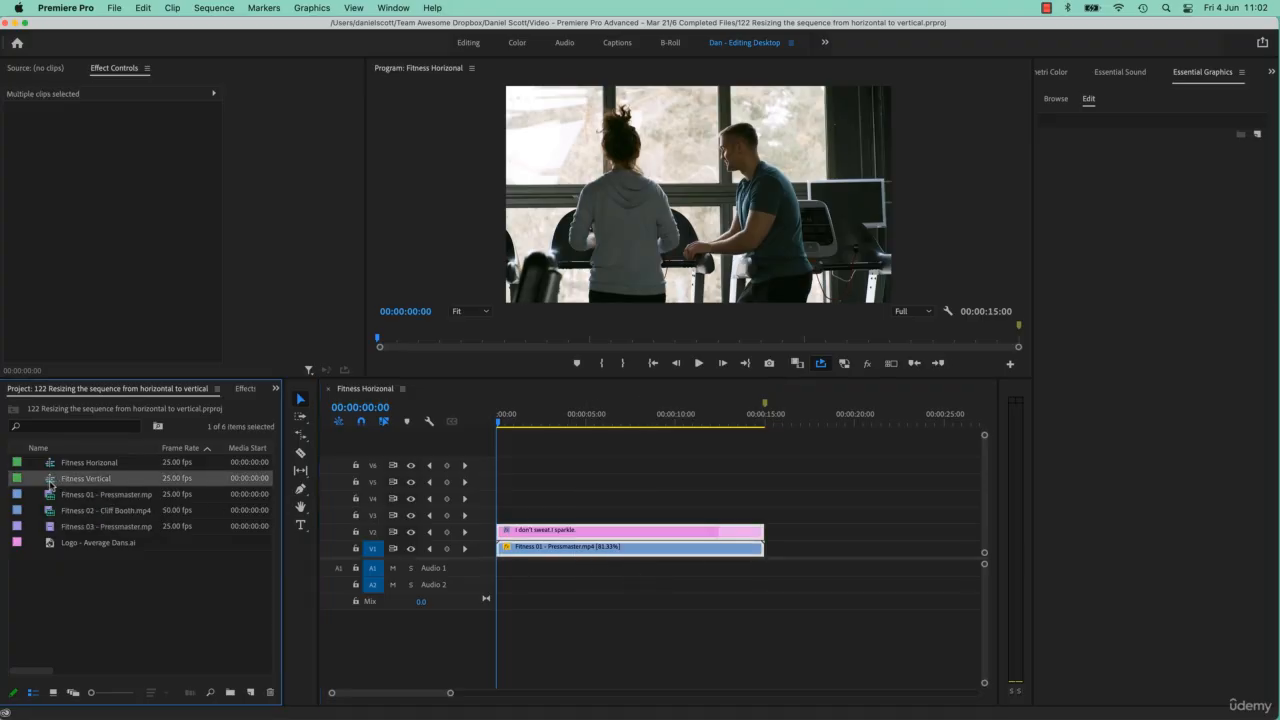
{"action": "double_click", "coordinate": [50, 485]}
{"action": "left_click", "coordinate": [487, 426]}
{"action": "key", "text": "ctrl+v"}
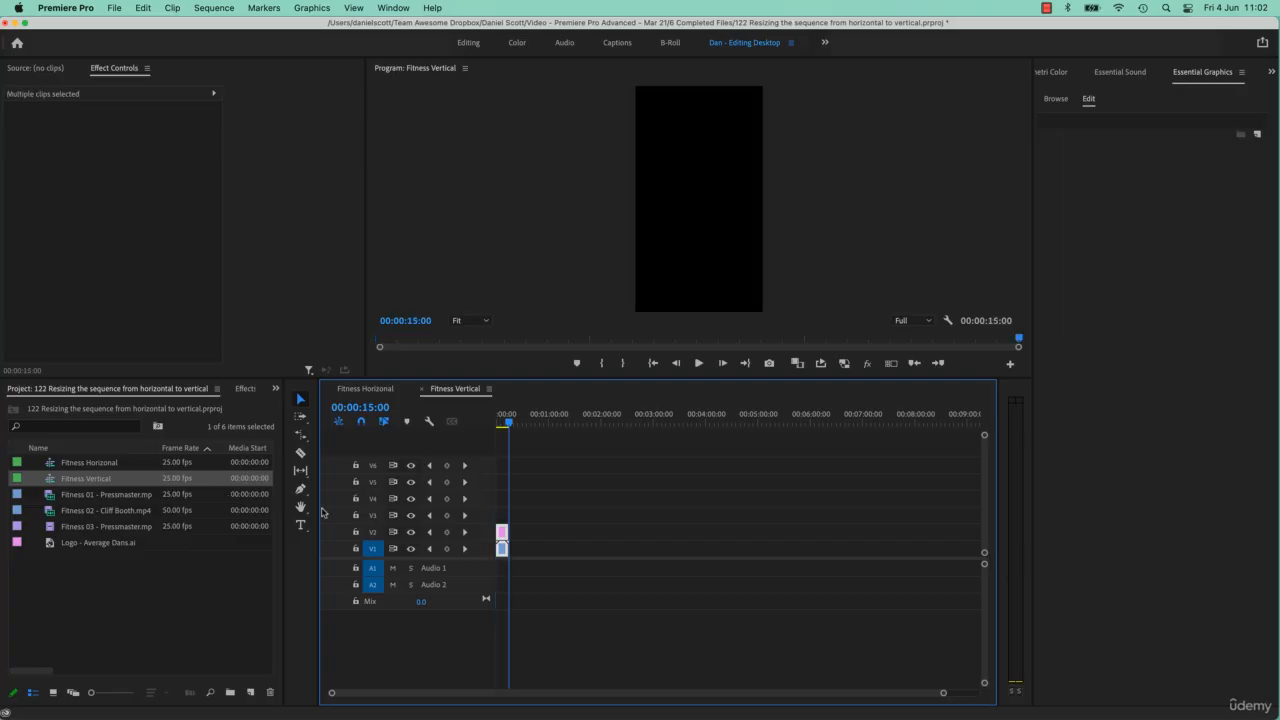
Play and scrub the pasted clips in the Fitness Vertical sequence to check their framing, and close that sequence.
{"action": "key", "text": "shift+Left"}
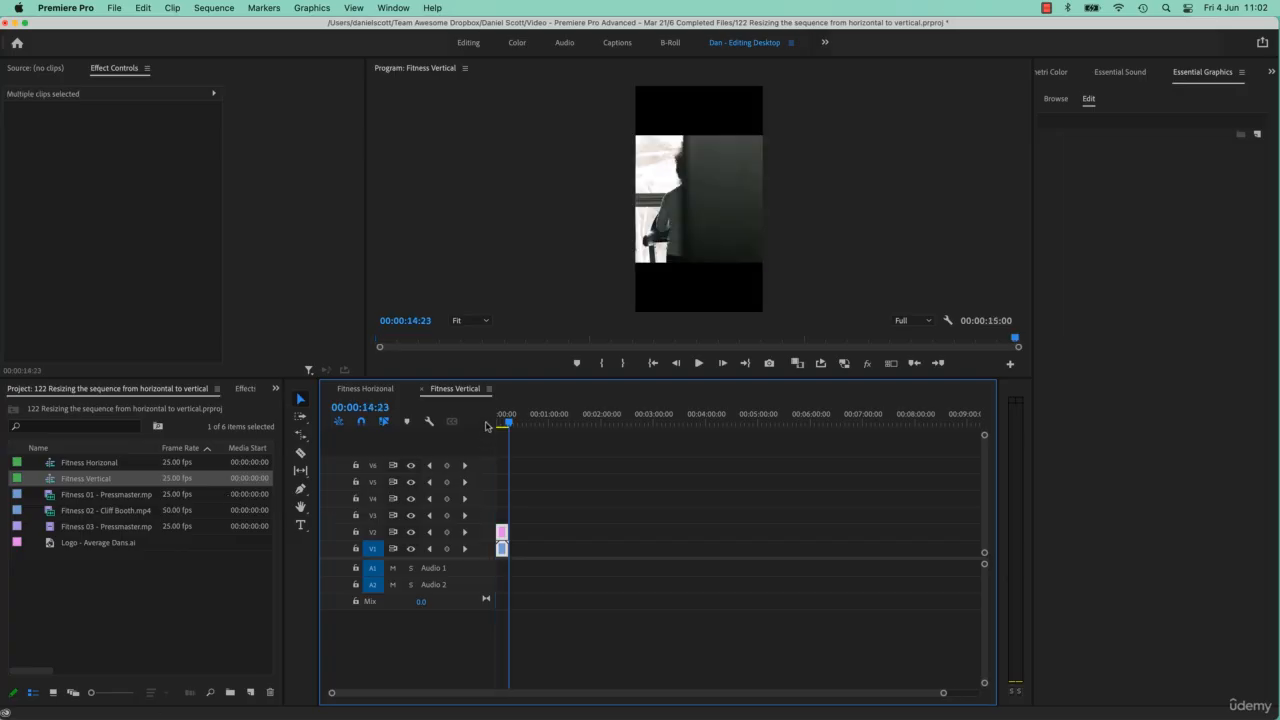
{"action": "left_click", "coordinate": [499, 428]}
{"action": "key", "text": "space"}
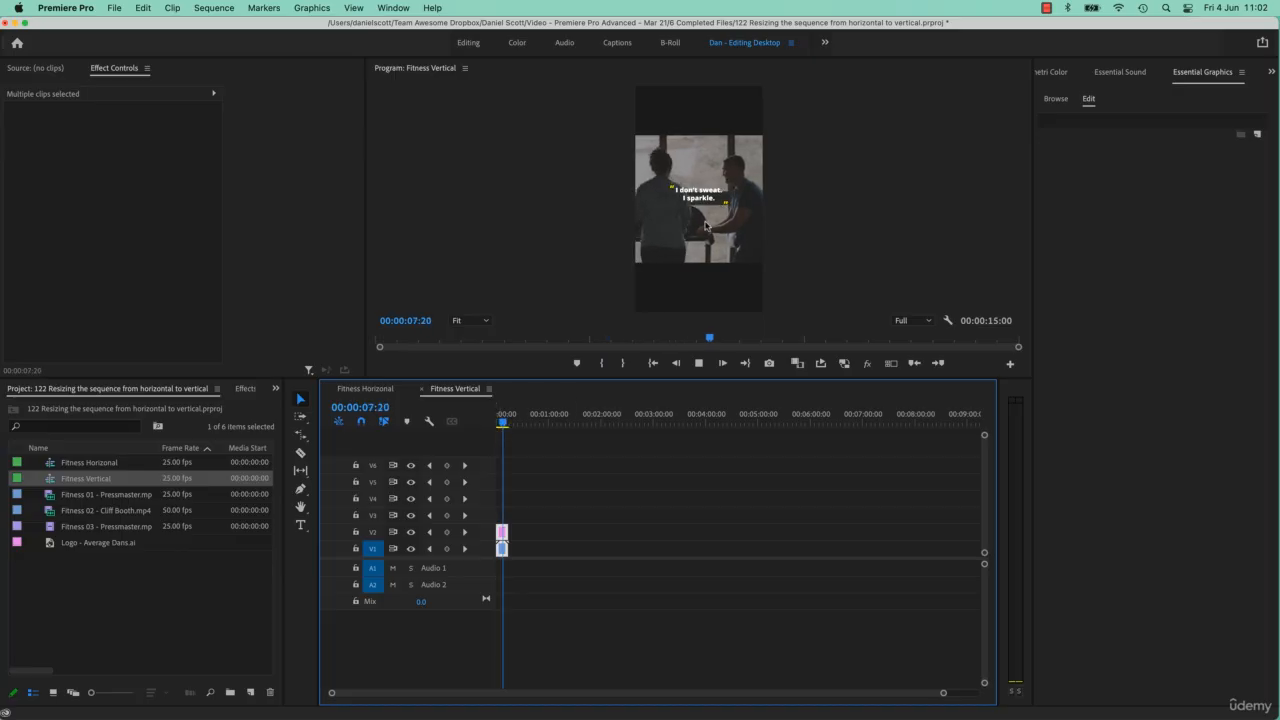
{"action": "key", "text": "space"}
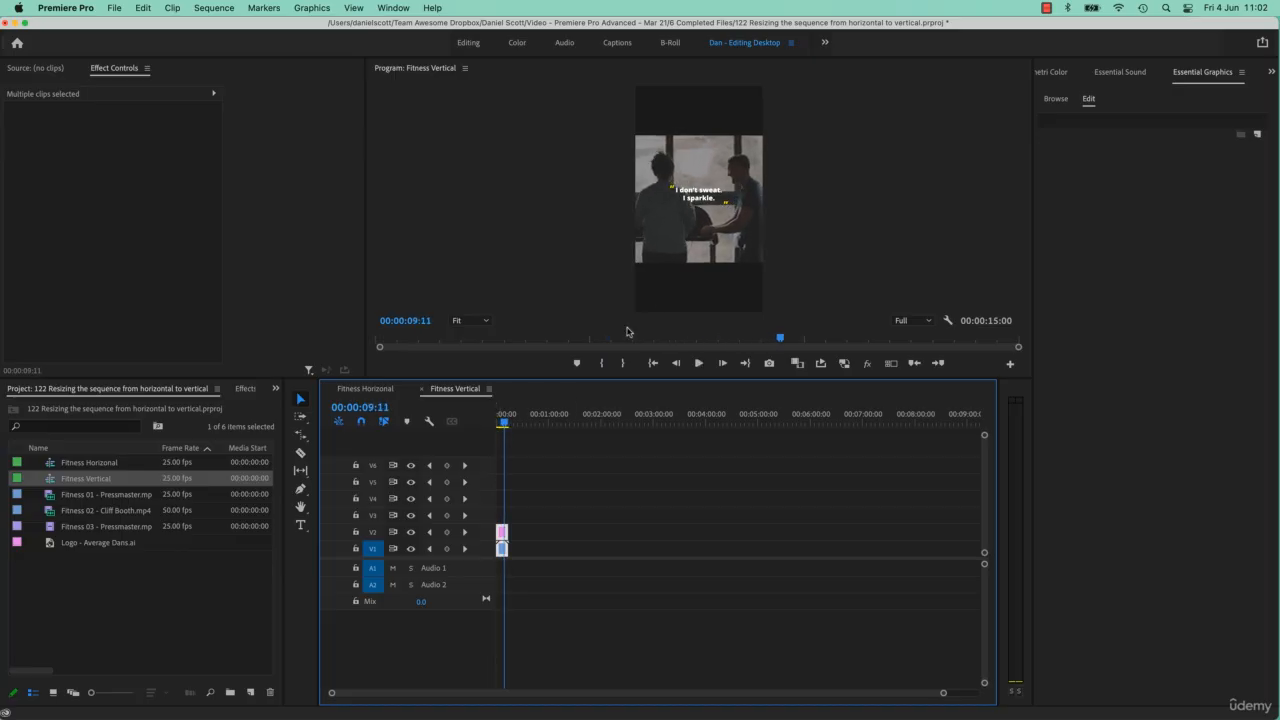
{"action": "key", "text": "backslash"}
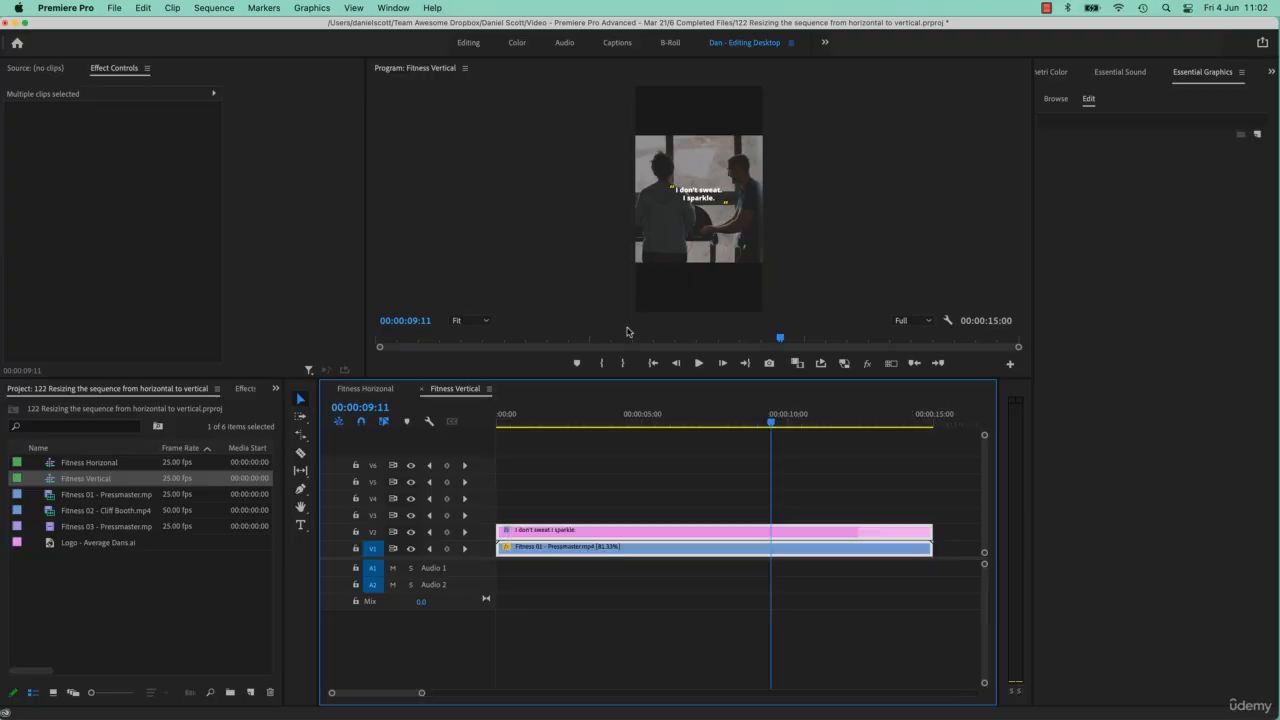
{"action": "left_click_drag", "start_coordinate": [715, 424], "coordinate": [656, 449]}
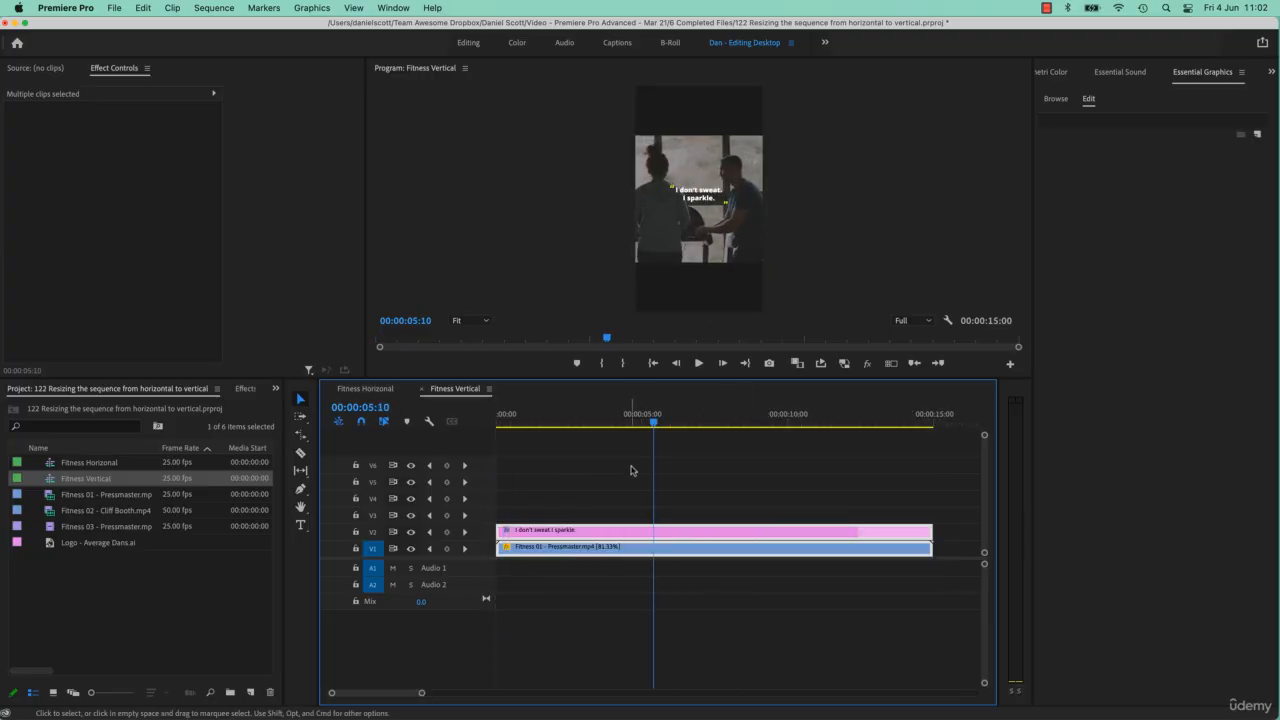
{"action": "left_click", "coordinate": [422, 389]}
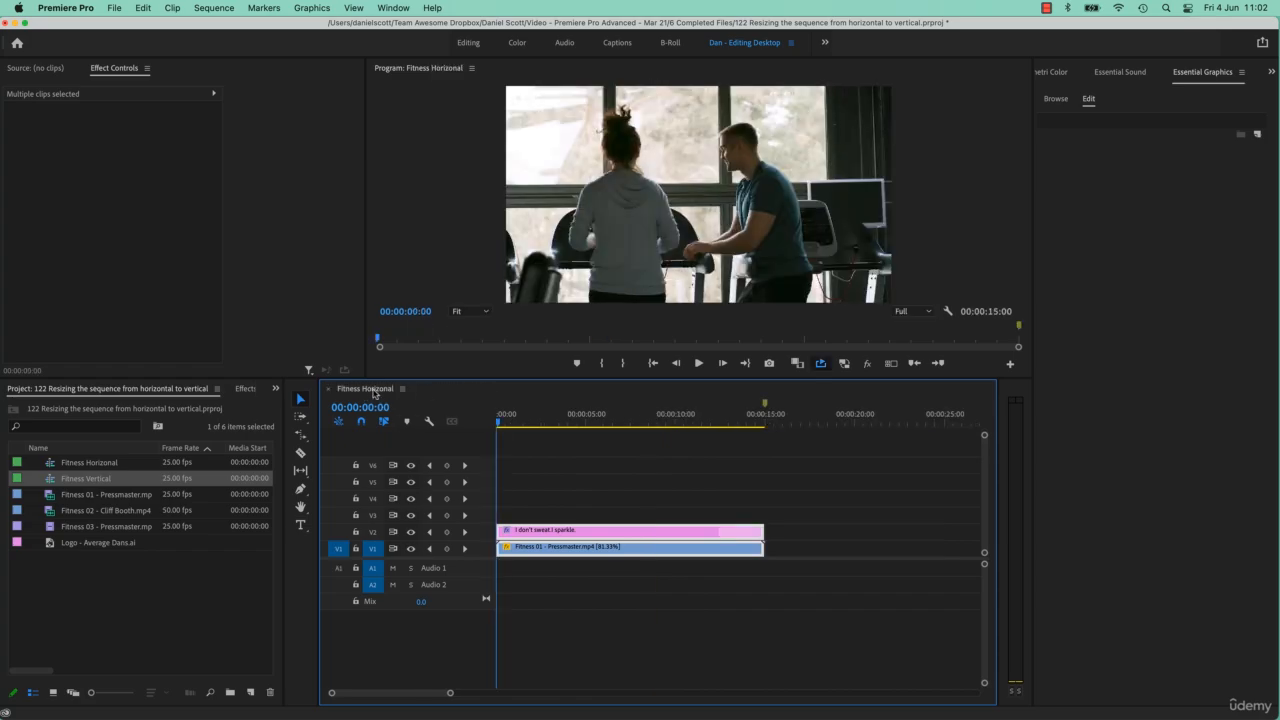
Duplicate the Fitness Horizonal sequence in the project and rename the copy Fitness Vert 2.
{"action": "left_click", "coordinate": [101, 466]}
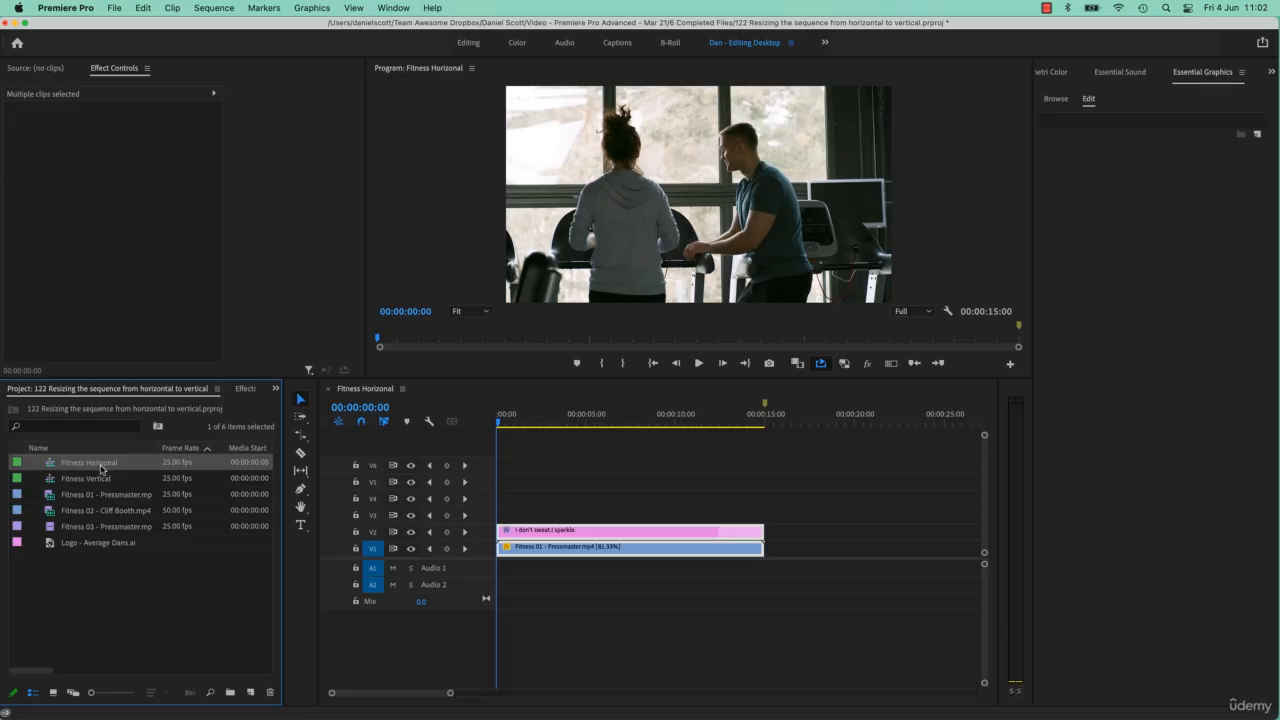
{"action": "right_click", "coordinate": [96, 466]}
{"action": "left_click", "coordinate": [160, 546]}
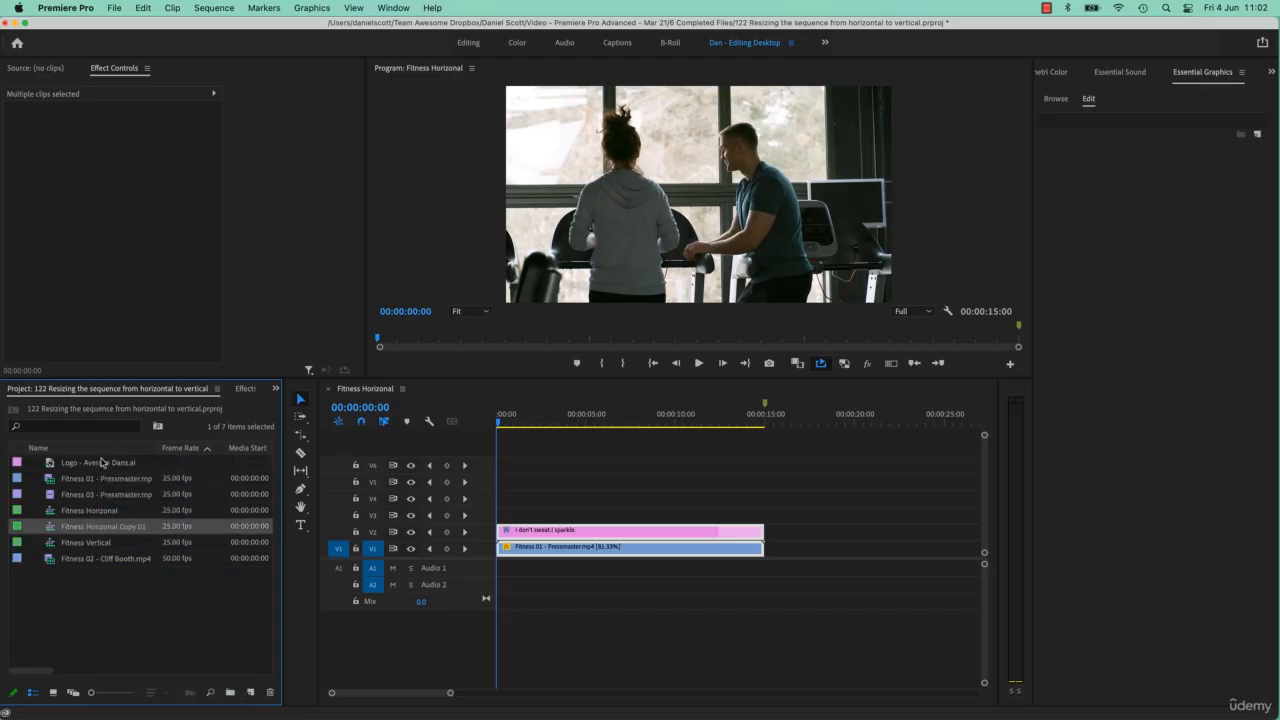
{"action": "left_click", "coordinate": [101, 528]}
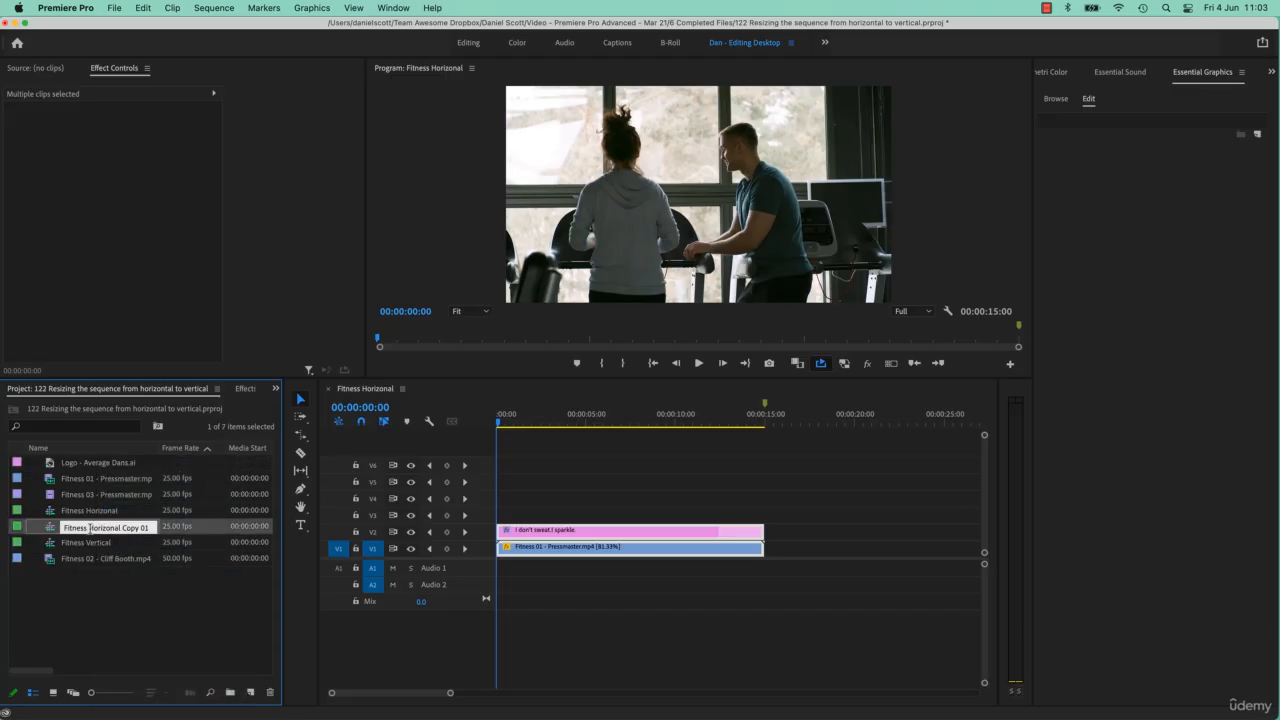
{"action": "type", "text": "Fitness Vert 2"}
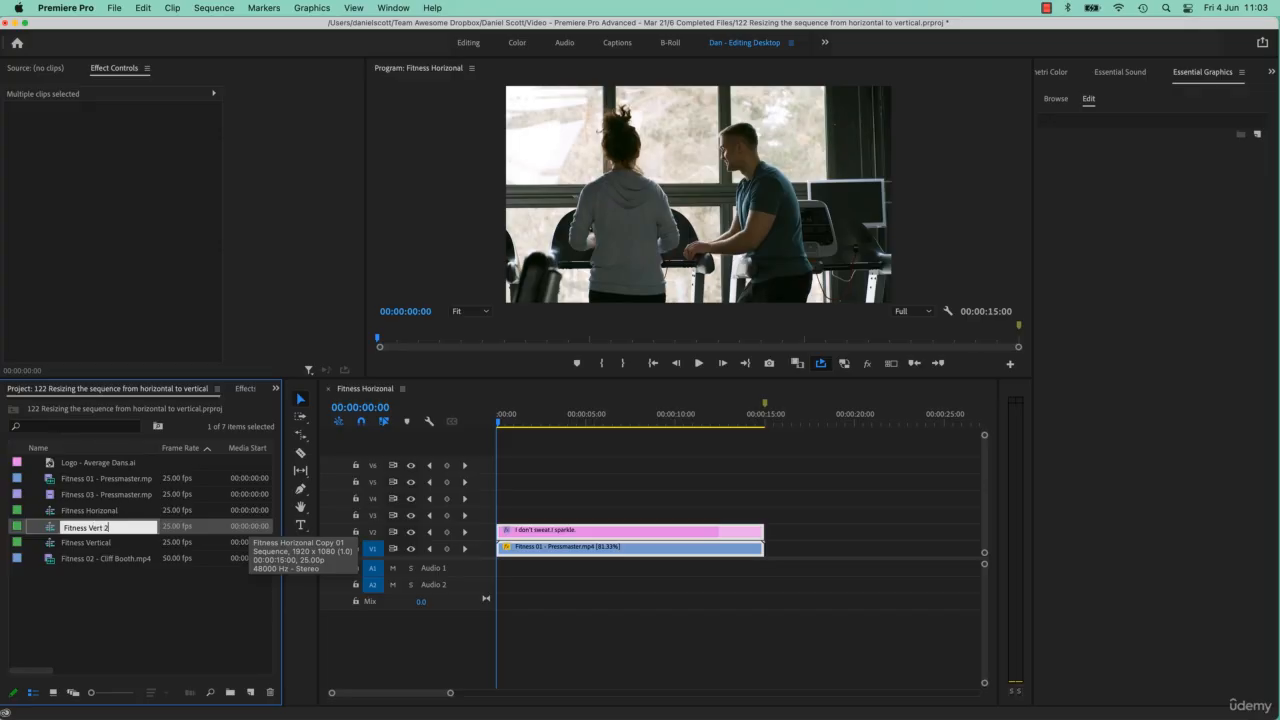
{"action": "key", "text": "Tab"}
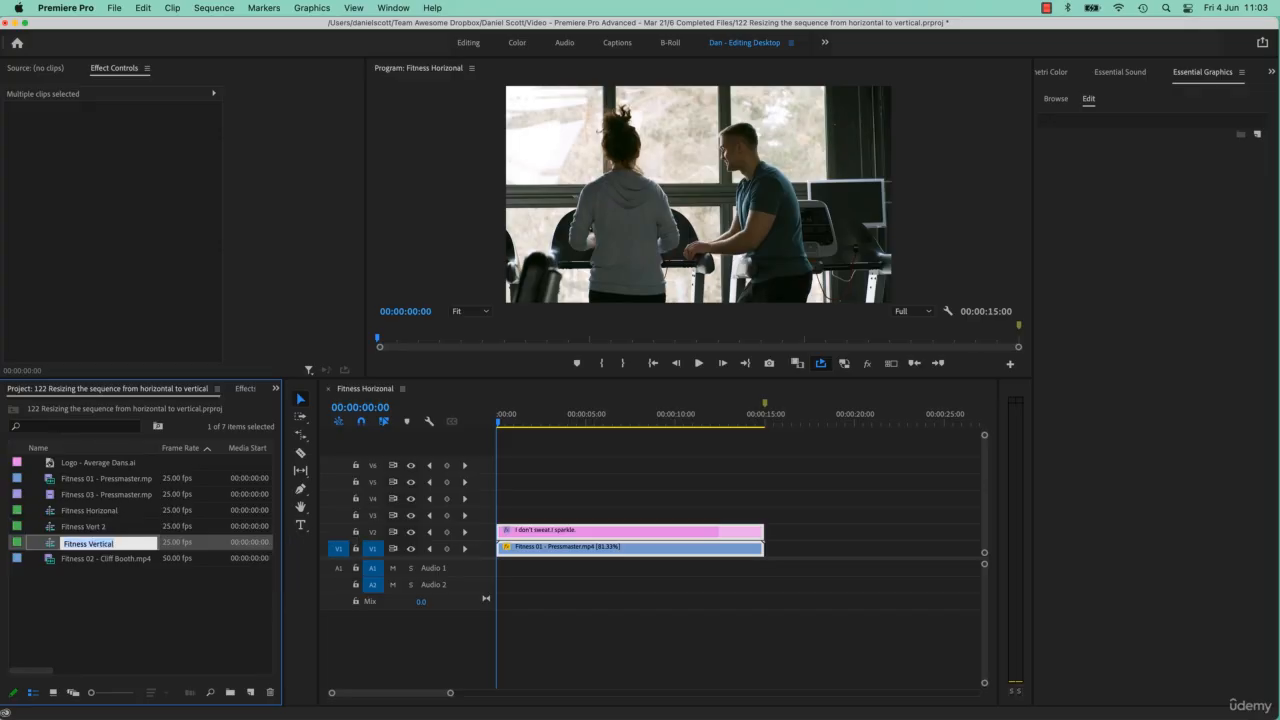
Open Fitness Vert 2 and set its frame size to 1080 horizontal by 1920 vertical, accepting the deletion of its previews.
{"action": "double_click", "coordinate": [52, 527]}
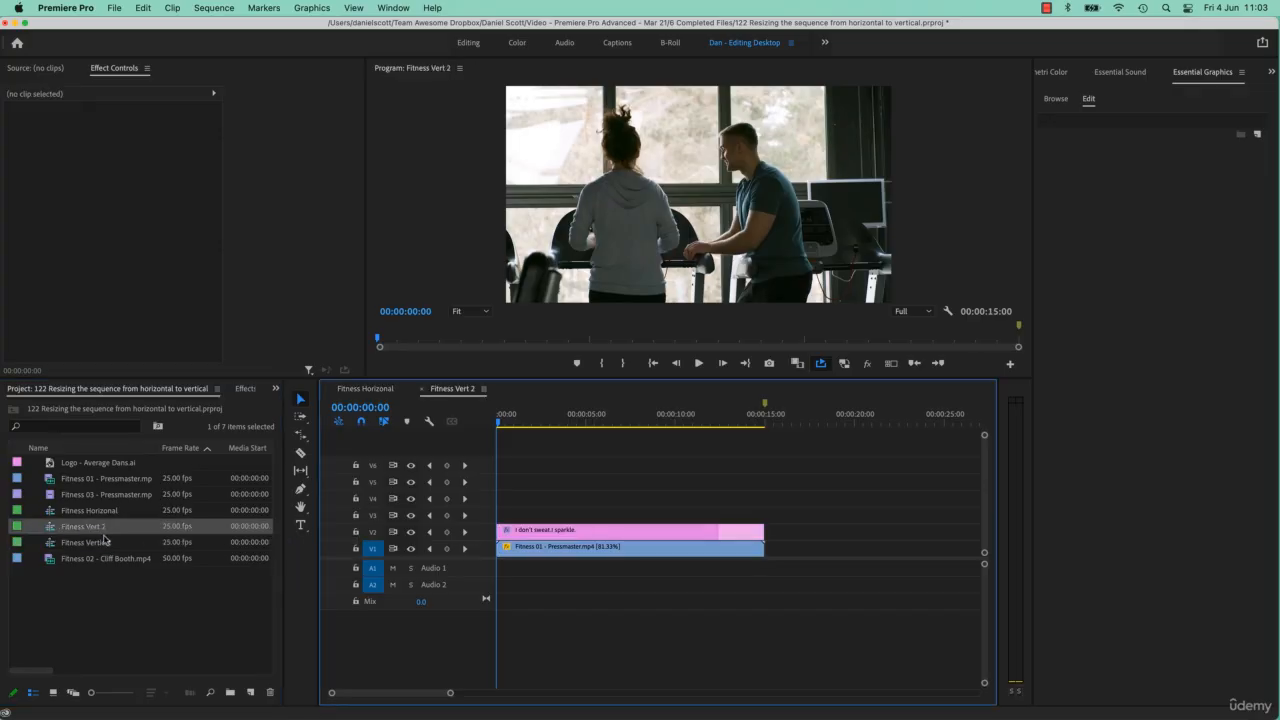
{"action": "left_click", "coordinate": [213, 8]}
{"action": "mouse_move", "coordinate": [275, 577]}
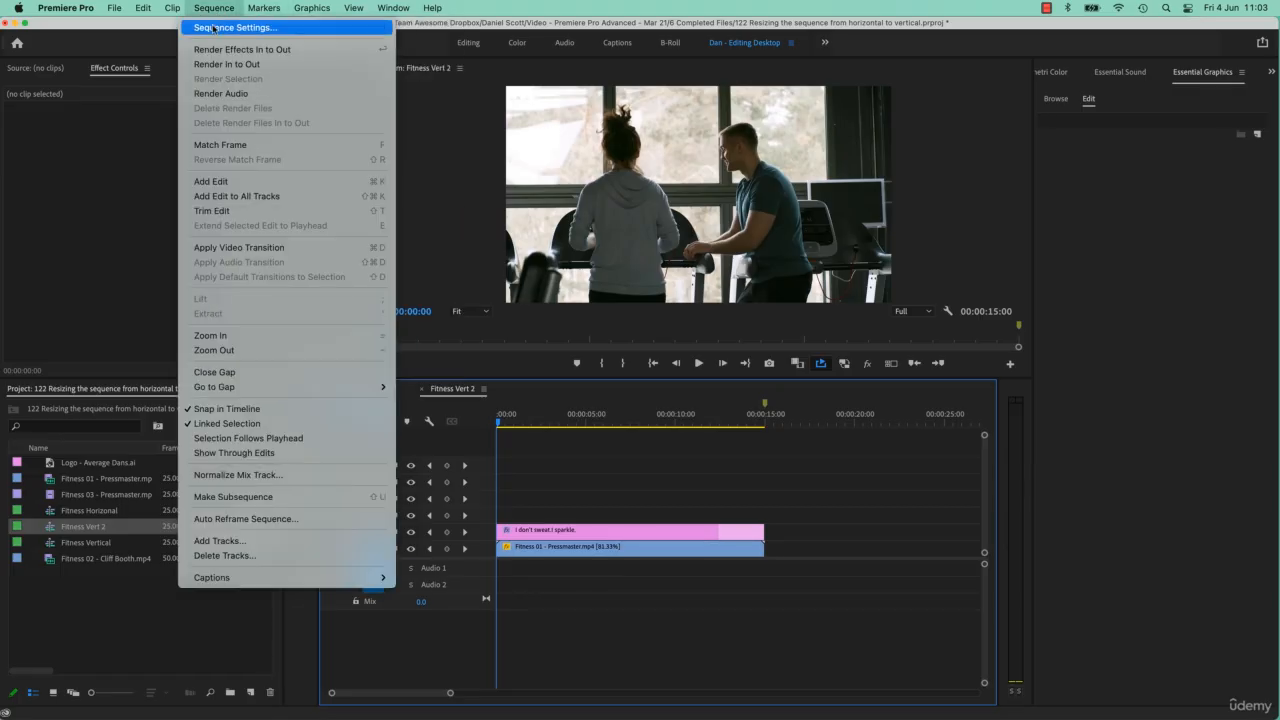
{"action": "left_click", "coordinate": [220, 28]}
{"action": "left_click", "coordinate": [565, 197]}
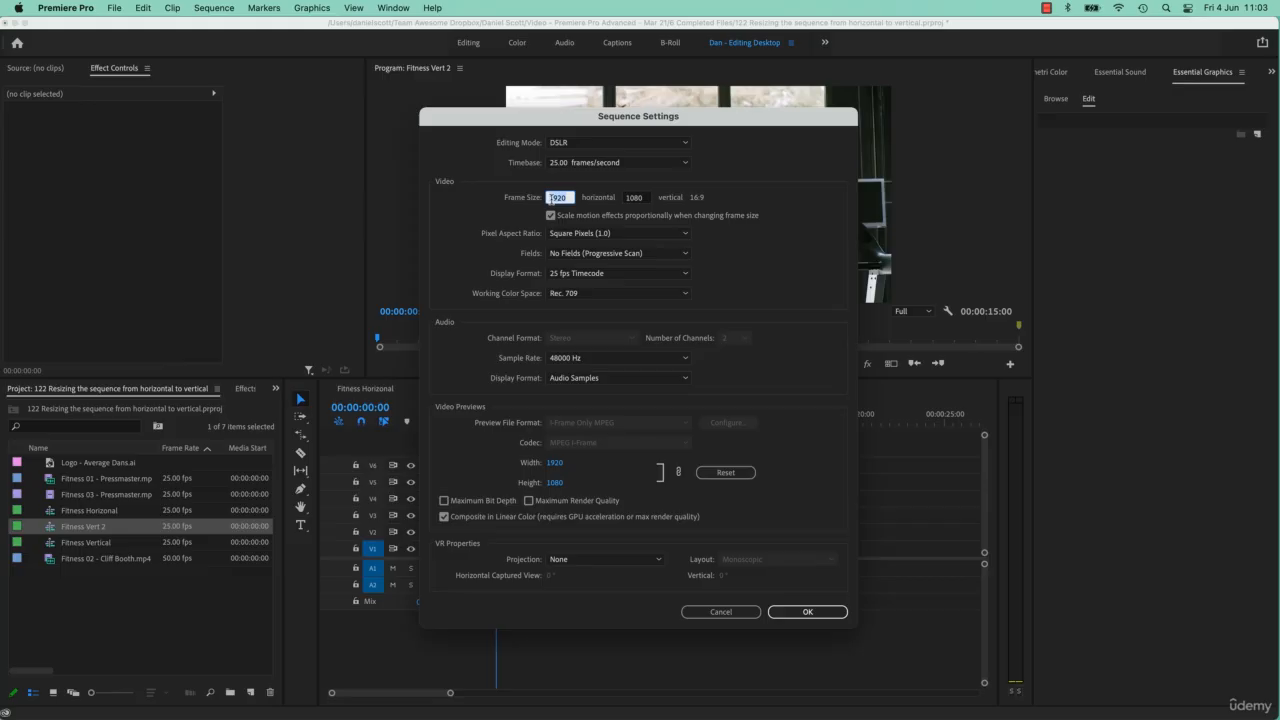
{"action": "type", "text": "10"}
{"action": "key", "text": "Tab"}
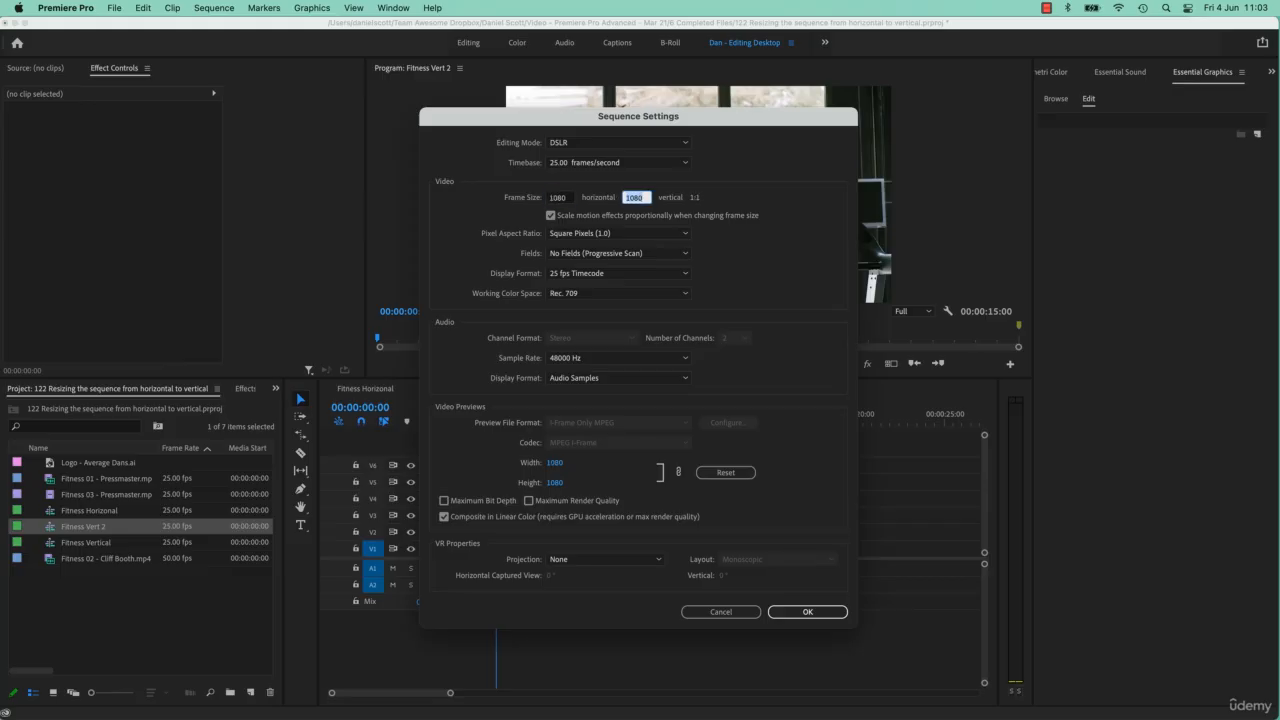
{"action": "type", "text": "1920"}
{"action": "left_click", "coordinate": [798, 612]}
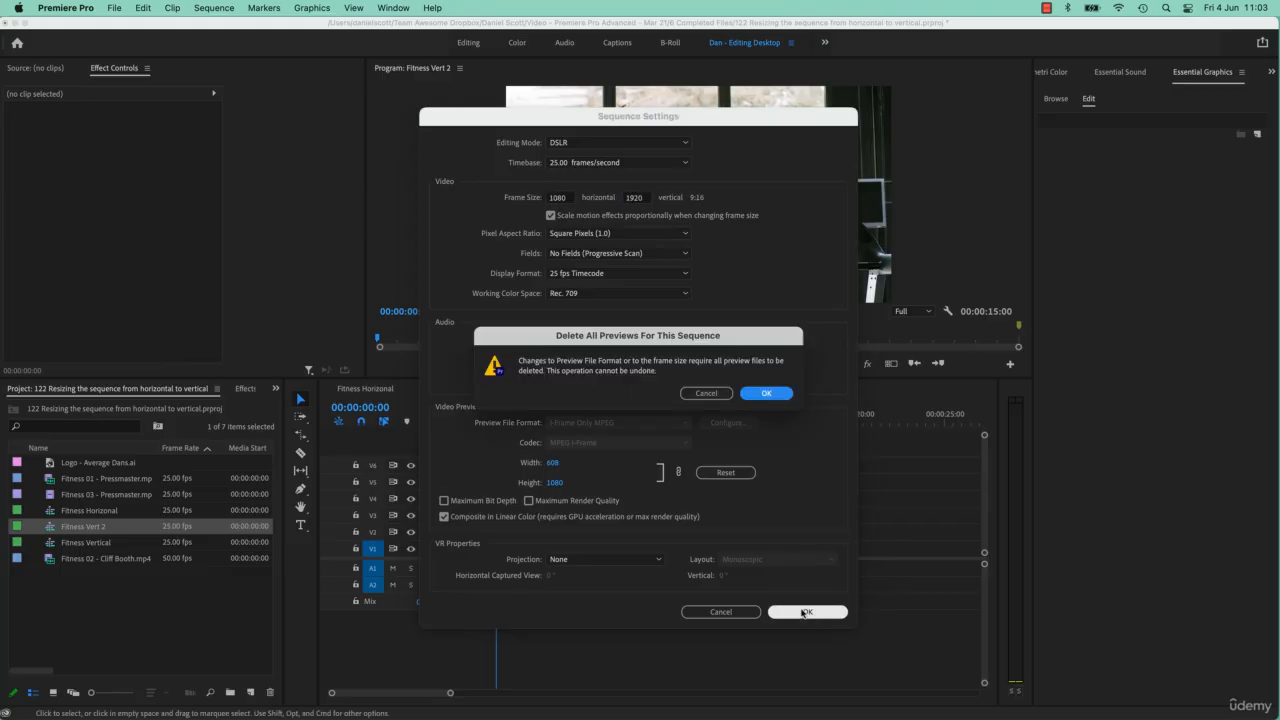
{"action": "left_click", "coordinate": [776, 394]}
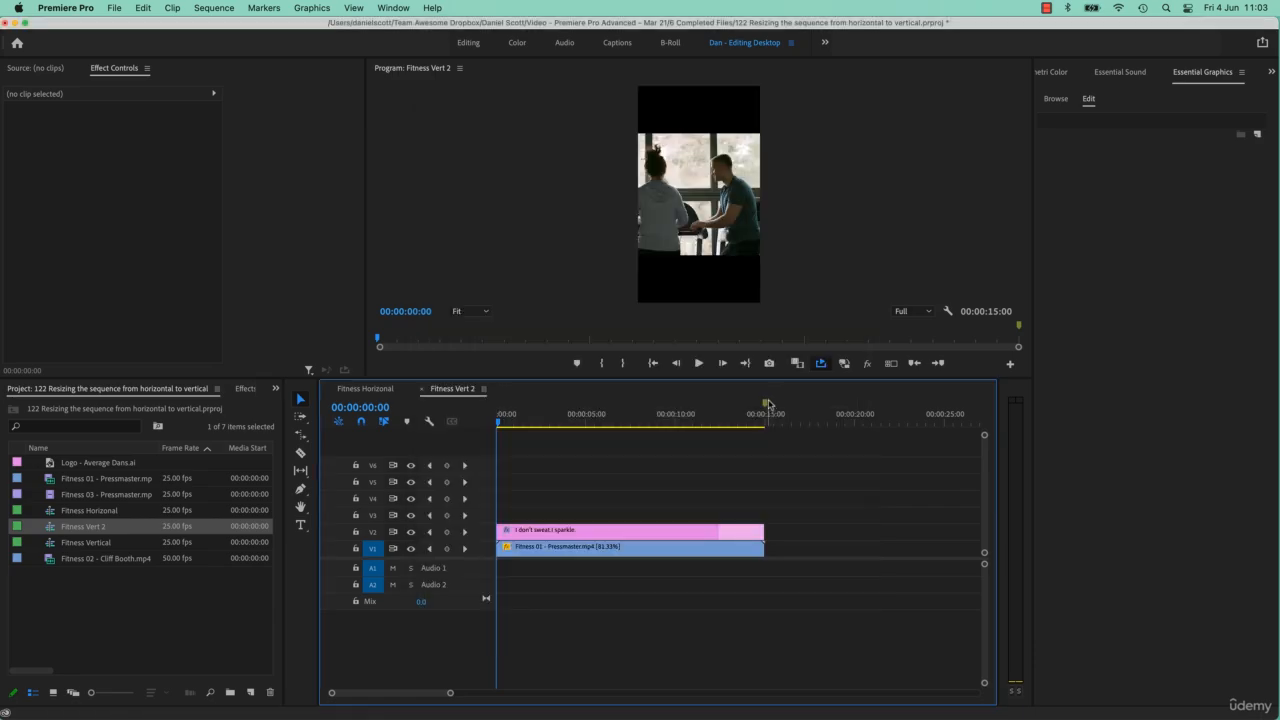
Scrub through the resized Fitness Vert 2 sequence to check its framing, close it, and deselect the clips in Fitness Horizonal.
{"action": "left_click_drag", "start_coordinate": [518, 424], "coordinate": [602, 424]}
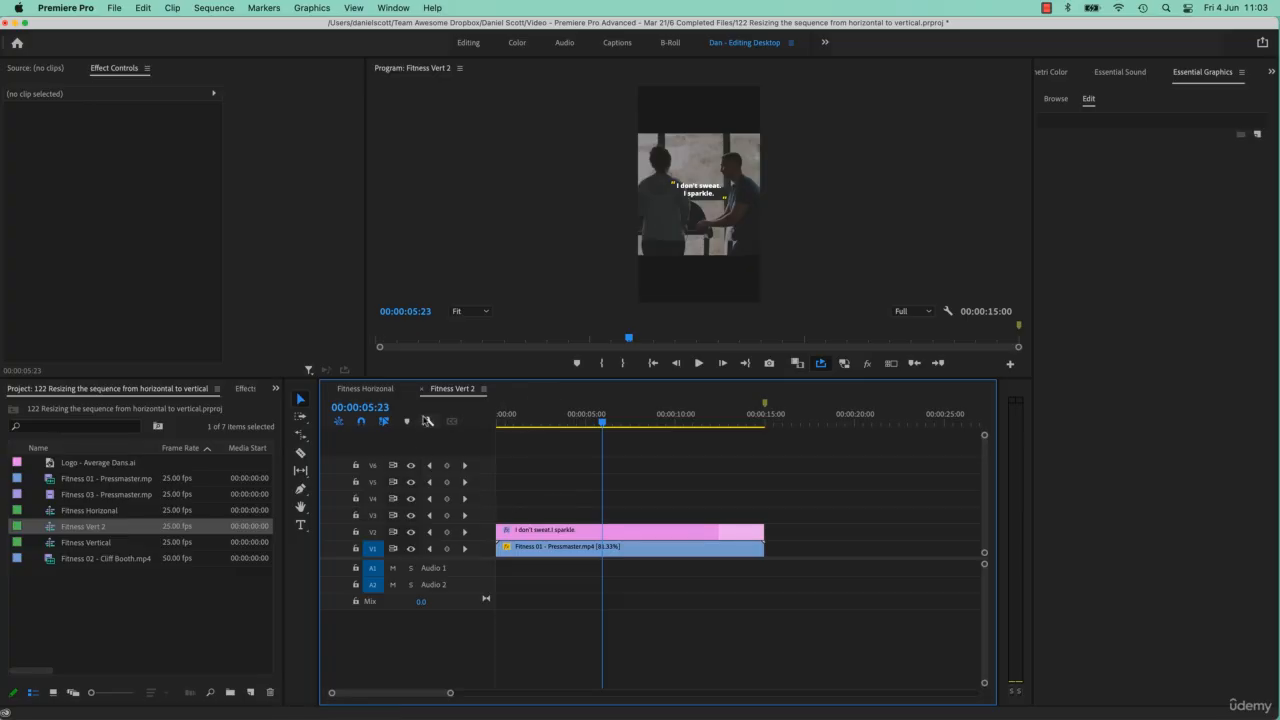
{"action": "left_click", "coordinate": [424, 388]}
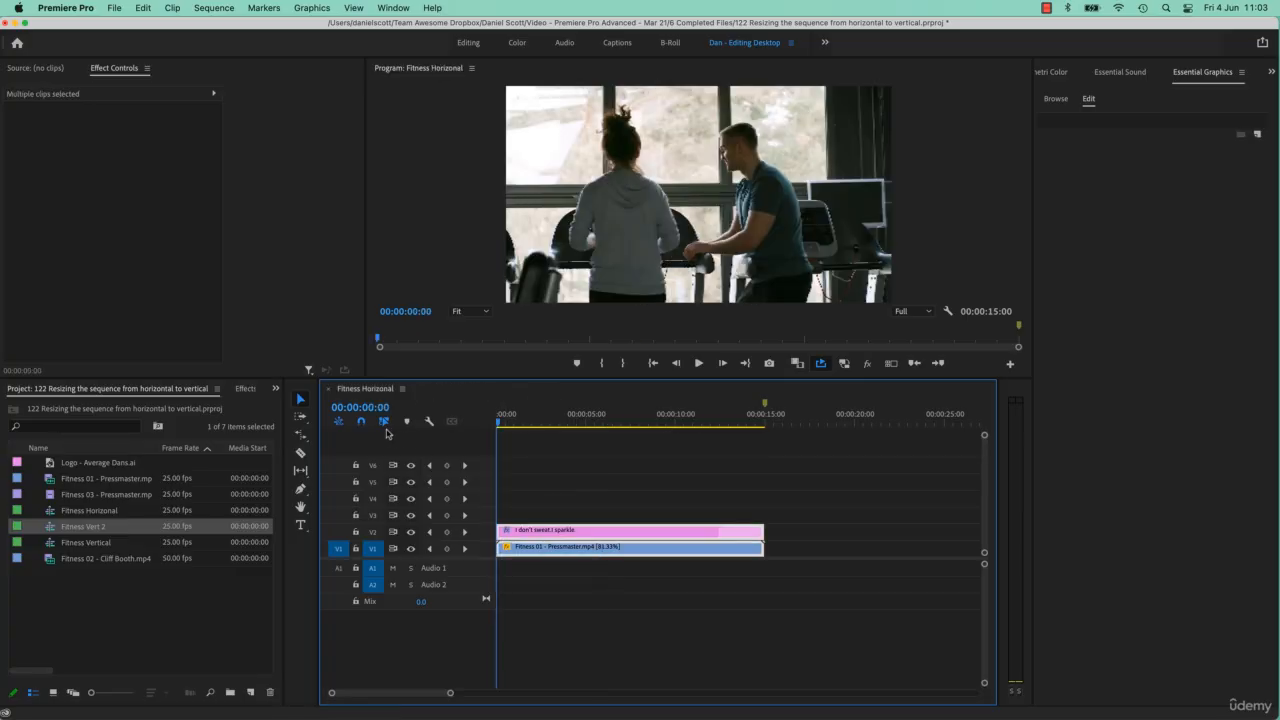
{"action": "left_click", "coordinate": [586, 515]}
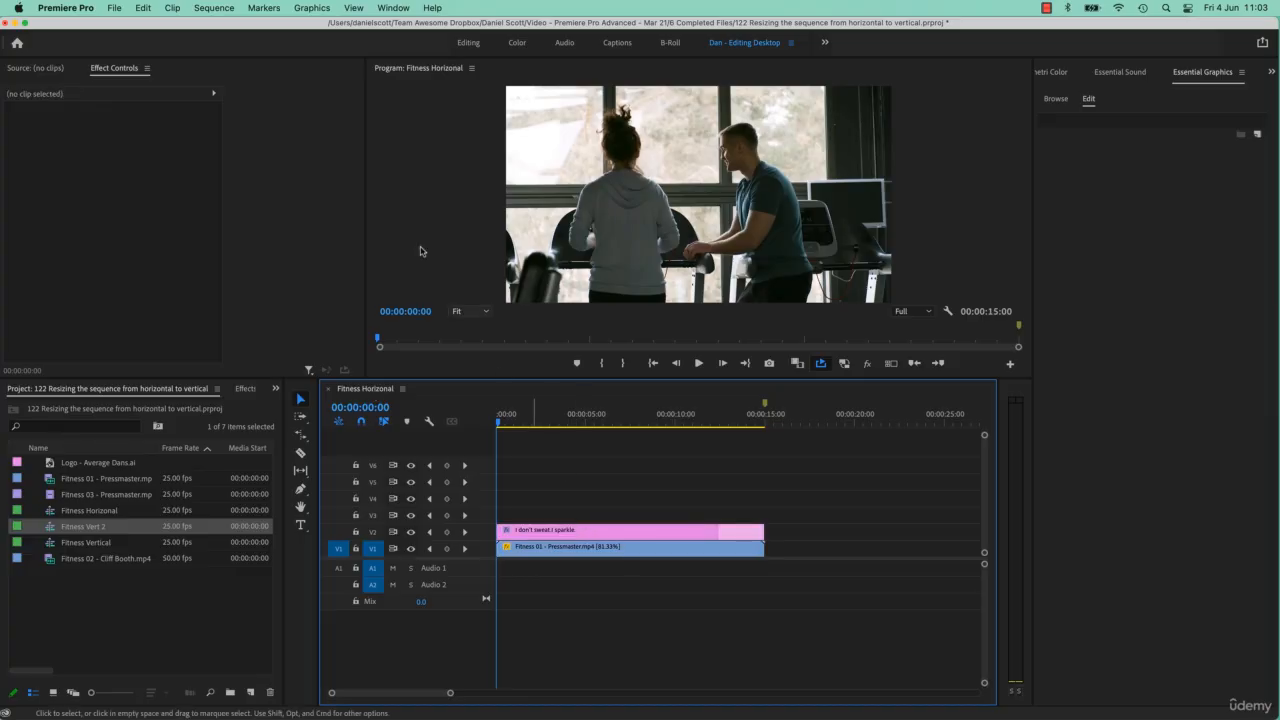
Auto Reframe the Fitness Horizonal sequence to Vertical 9:16 with Default motion tracking and without nesting clips.
{"action": "left_click", "coordinate": [213, 7]}
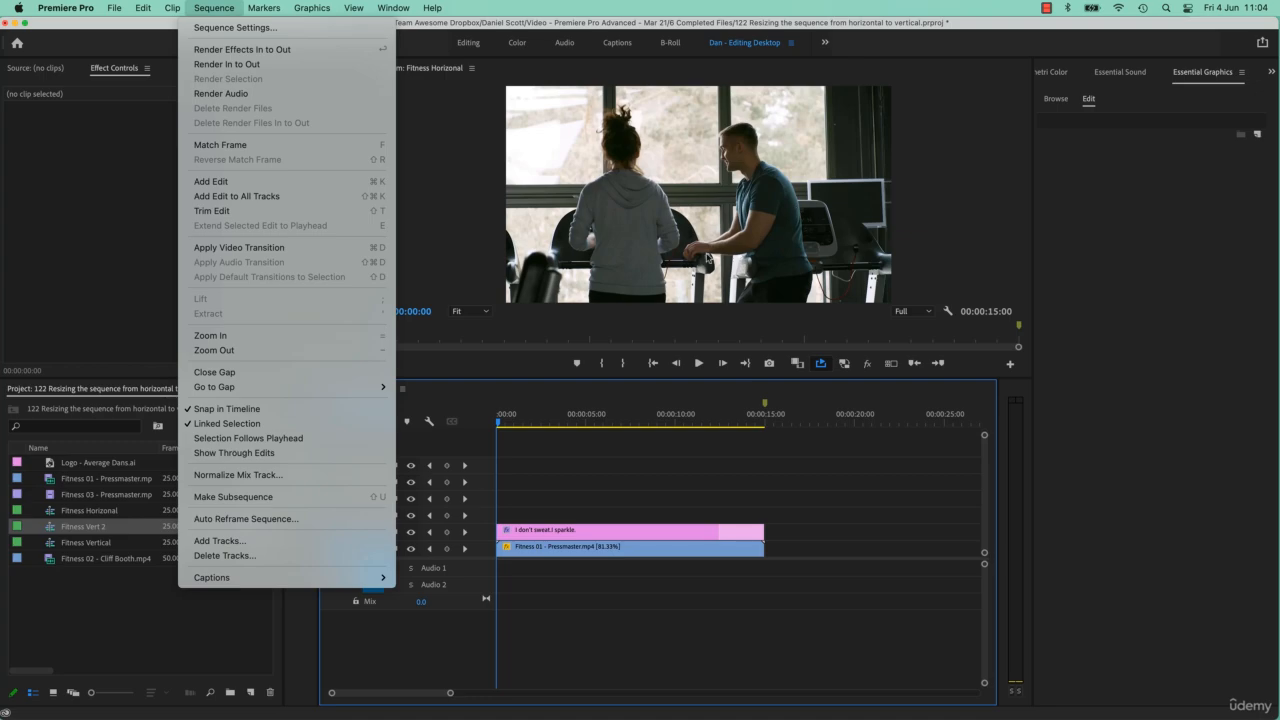
{"action": "left_click", "coordinate": [288, 519]}
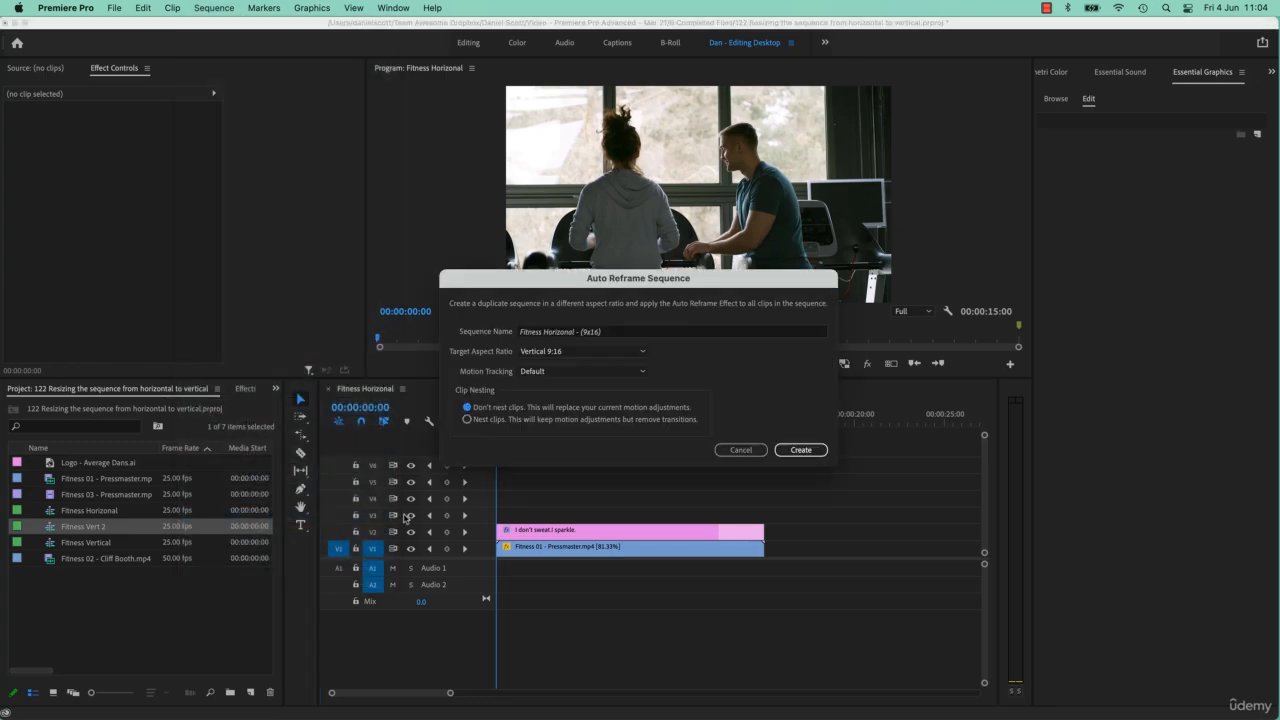
{"action": "left_click", "coordinate": [522, 353]}
{"action": "left_click", "coordinate": [537, 400]}
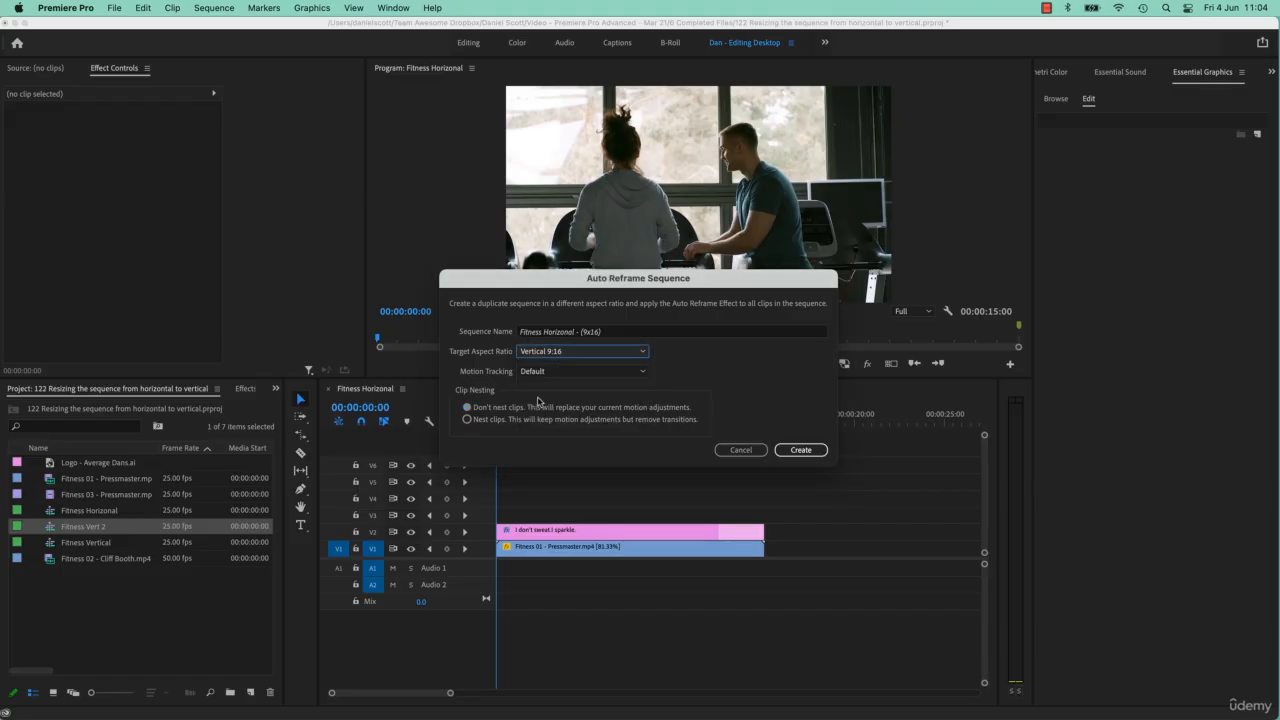
{"action": "left_click", "coordinate": [801, 450]}
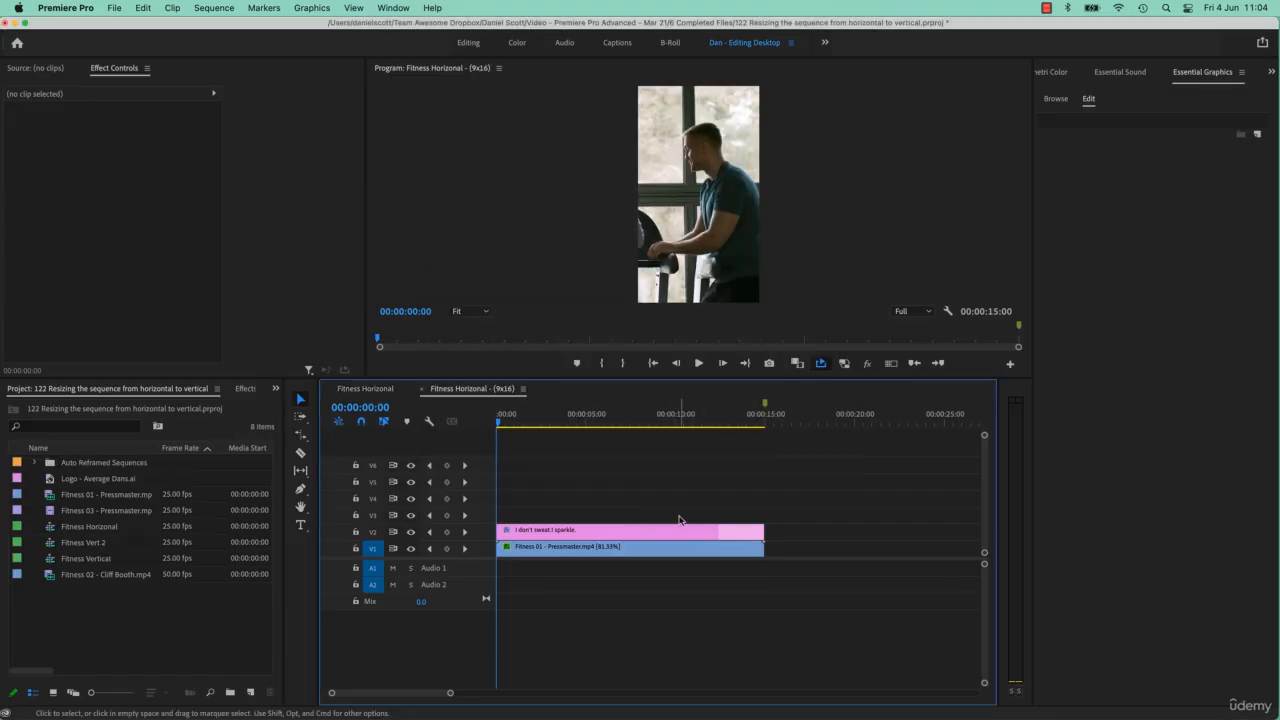
Play the auto-reframed 9x16 sequence to check how it follows the people, and close it.
{"action": "key", "text": "space"}
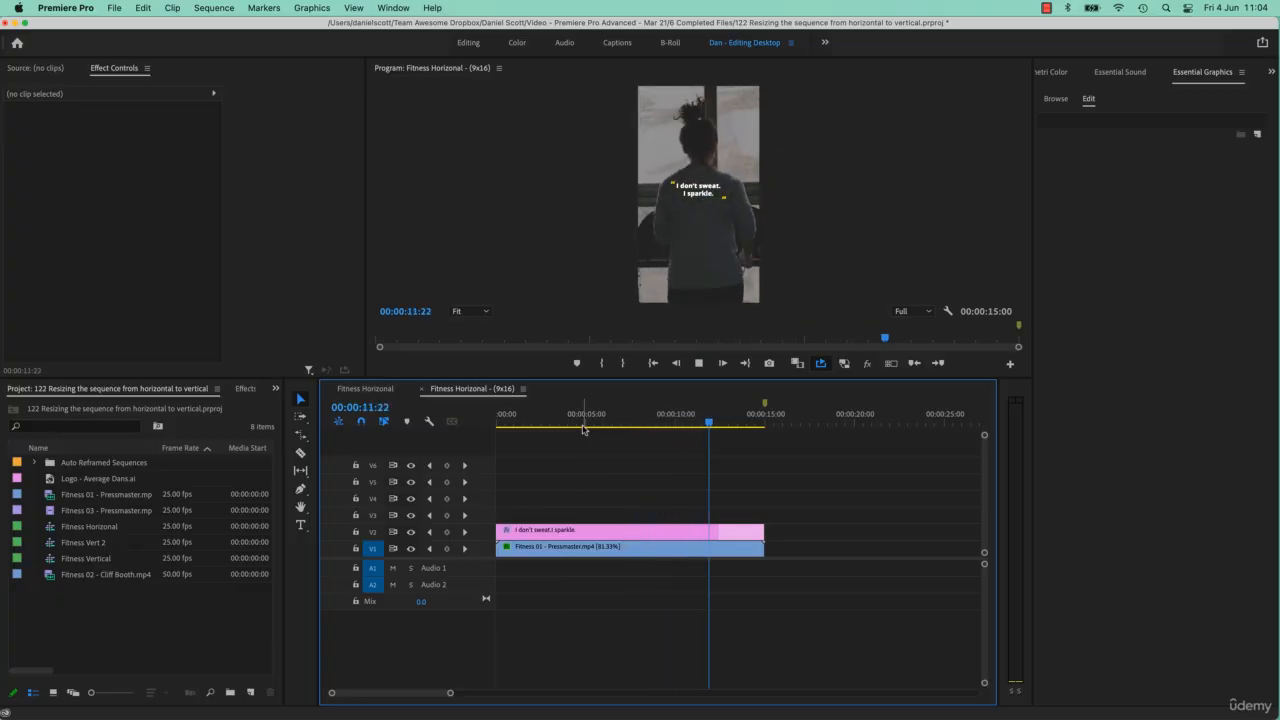
{"action": "key", "text": "space"}
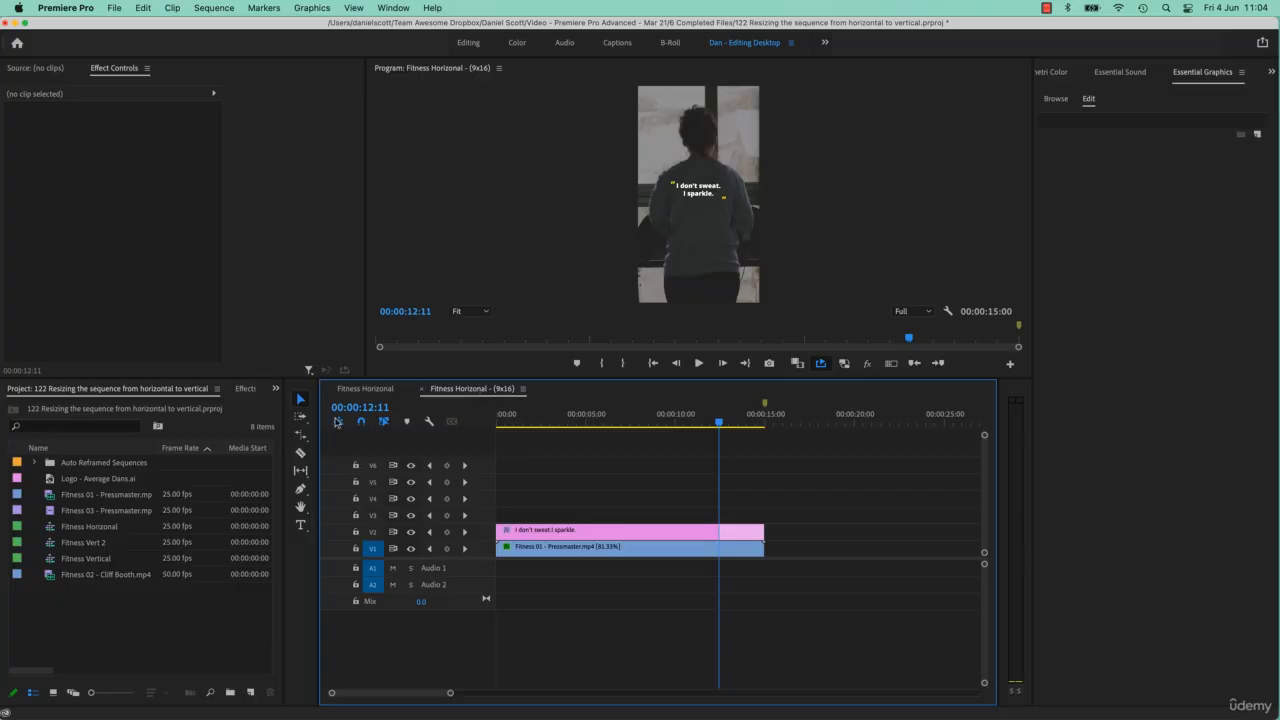
{"action": "left_click", "coordinate": [422, 389]}
Rename the sequence inside the Auto Reframed Sequences bin to Fitness Vertical - (9x16).
{"action": "left_click", "coordinate": [92, 577]}
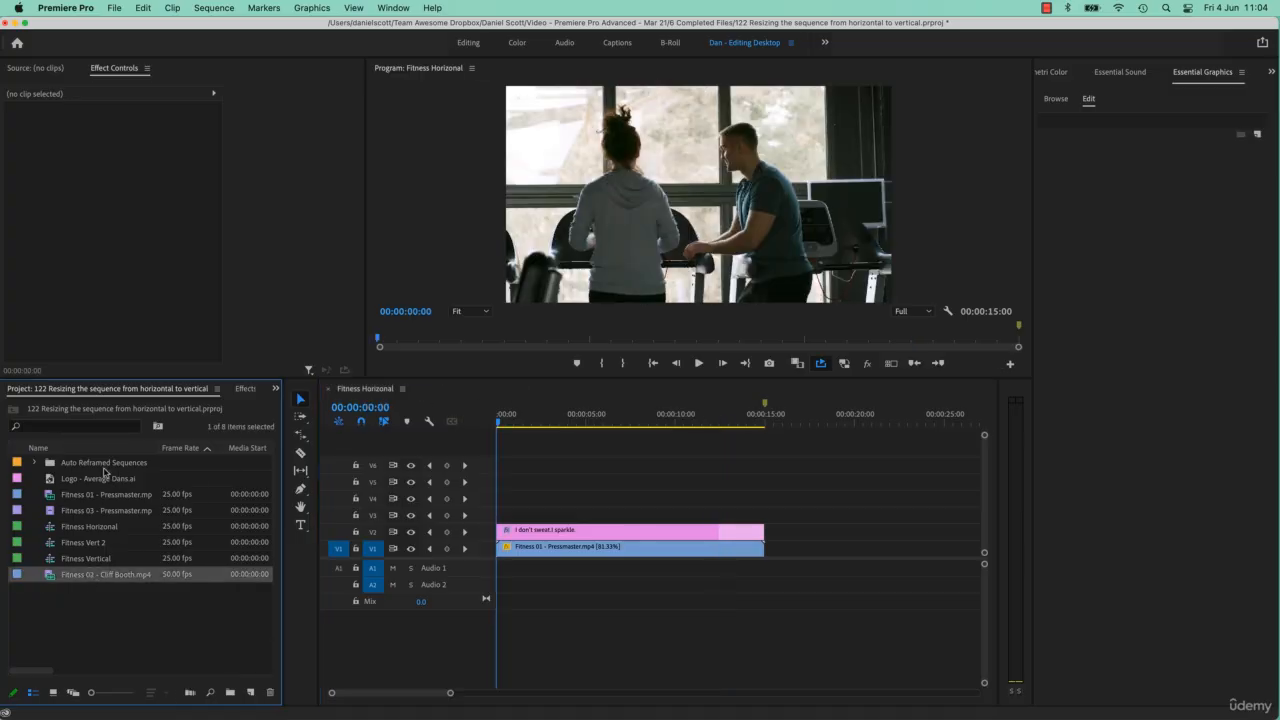
{"action": "left_click", "coordinate": [35, 463]}
{"action": "left_click", "coordinate": [89, 482]}
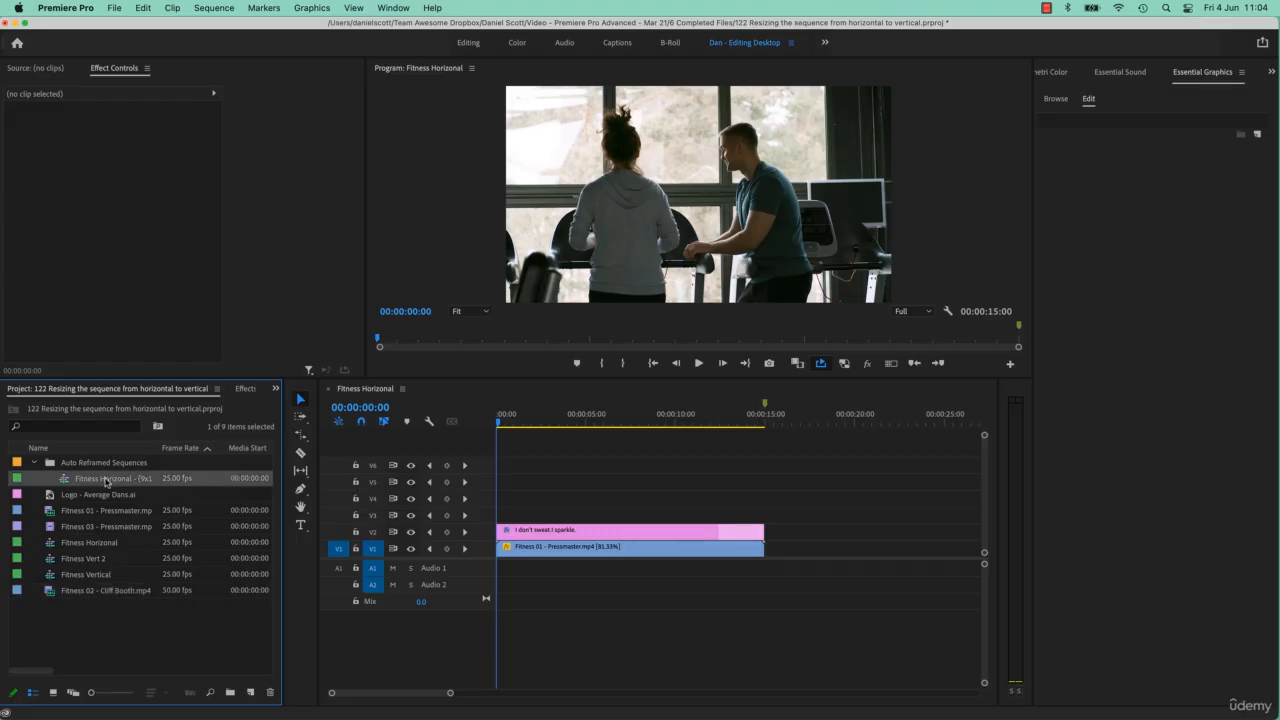
{"action": "left_click", "coordinate": [142, 480]}
{"action": "double_click", "coordinate": [127, 481]}
{"action": "type", "text": "Vert"}
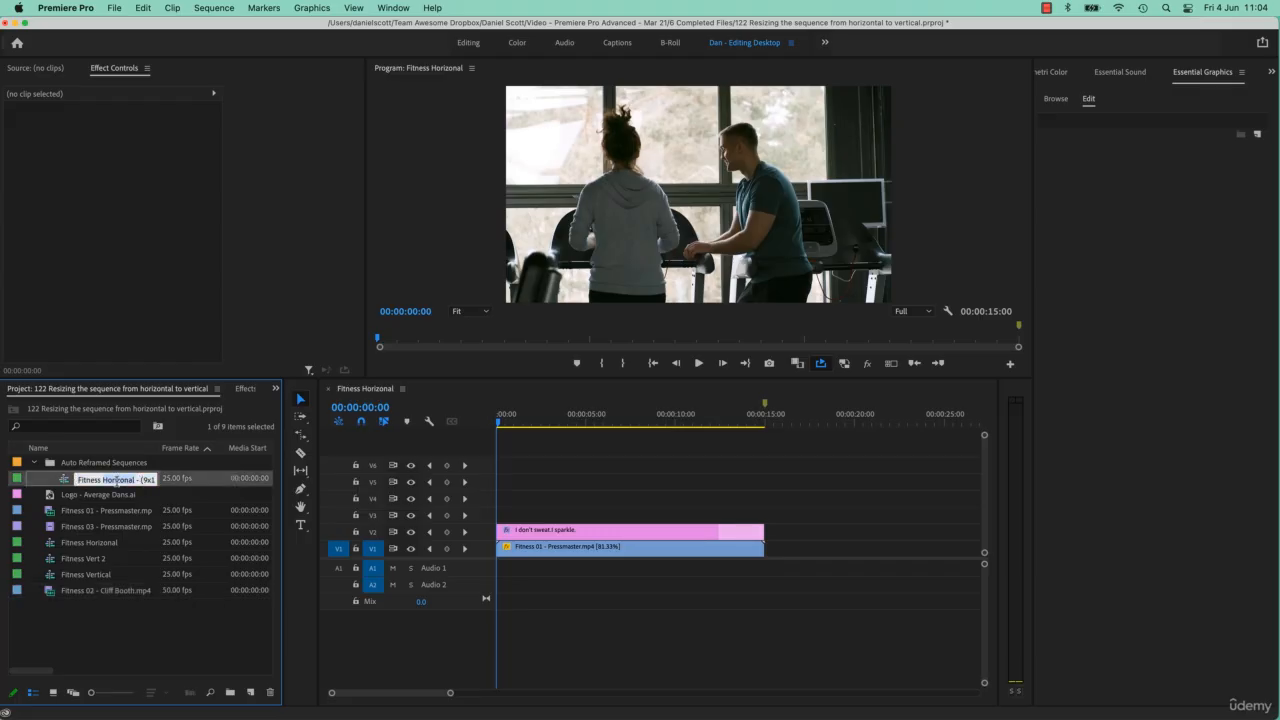
{"action": "type", "text": "ical"}
{"action": "key", "text": "Tab"}
Delete the Auto Reframed Sequences bin and the Fitness Vert 2 sequence from the project.
{"action": "left_click", "coordinate": [143, 466]}
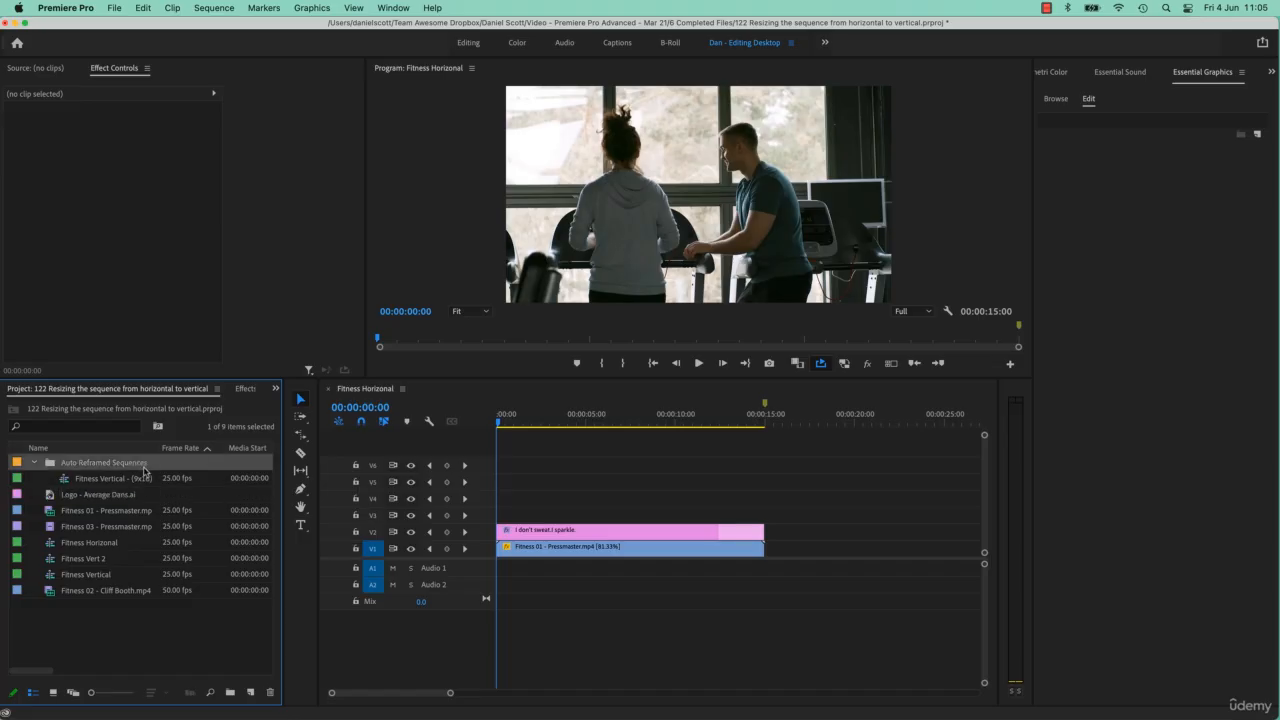
{"action": "key", "text": "Delete"}
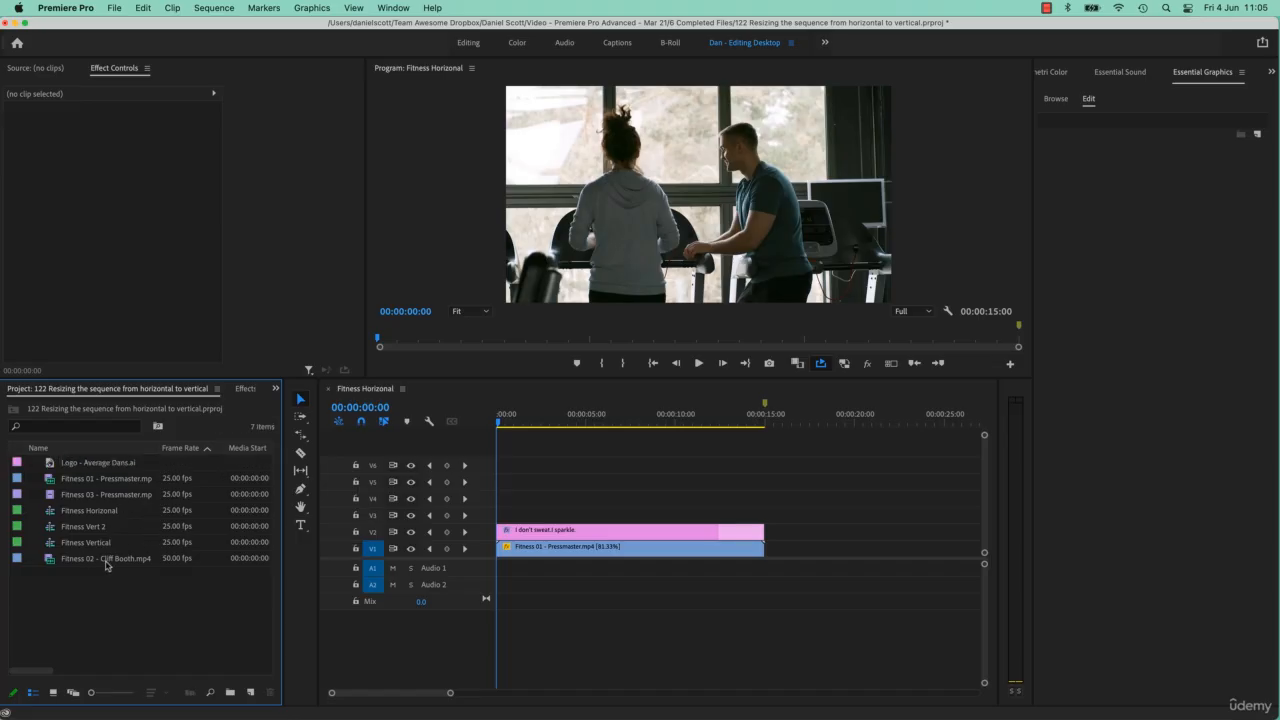
{"action": "left_click", "coordinate": [100, 530]}
{"action": "key", "text": "Delete"}
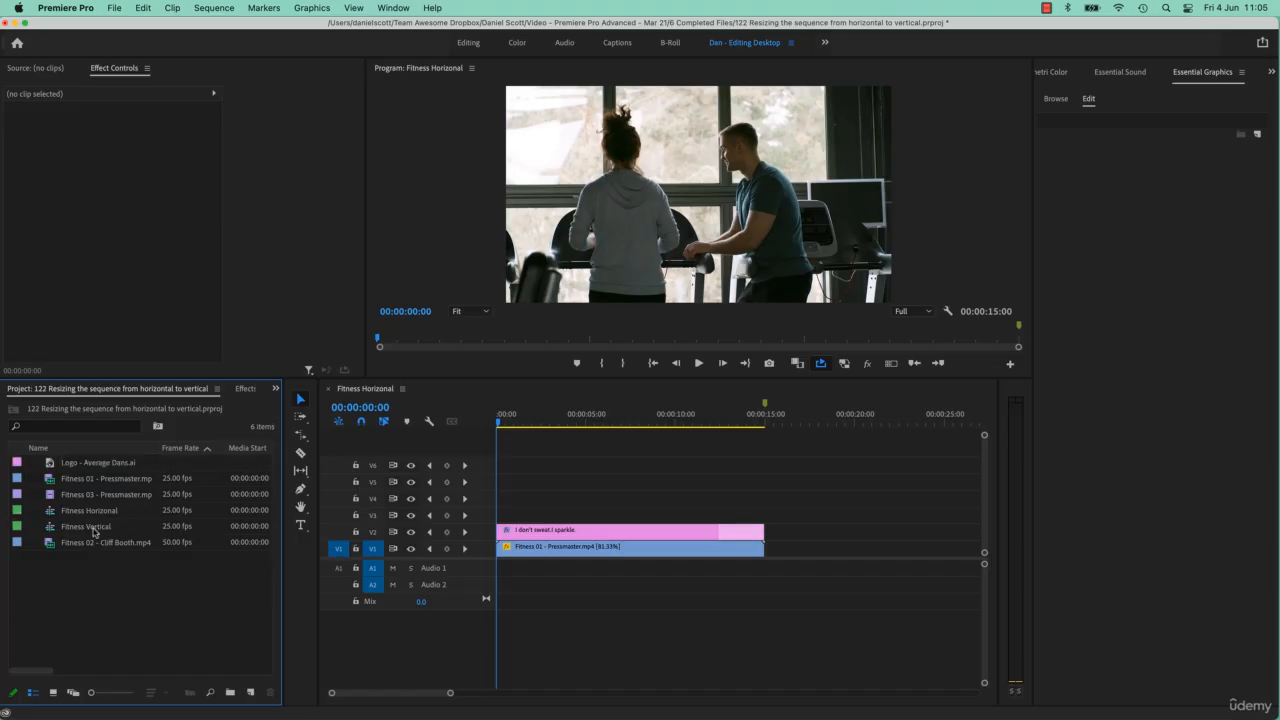
Open the Fitness Vertical sequence, check the frame at 00:00:01:15, and select its "I don't sweat. I sparkle." title.
{"action": "left_click", "coordinate": [97, 530]}
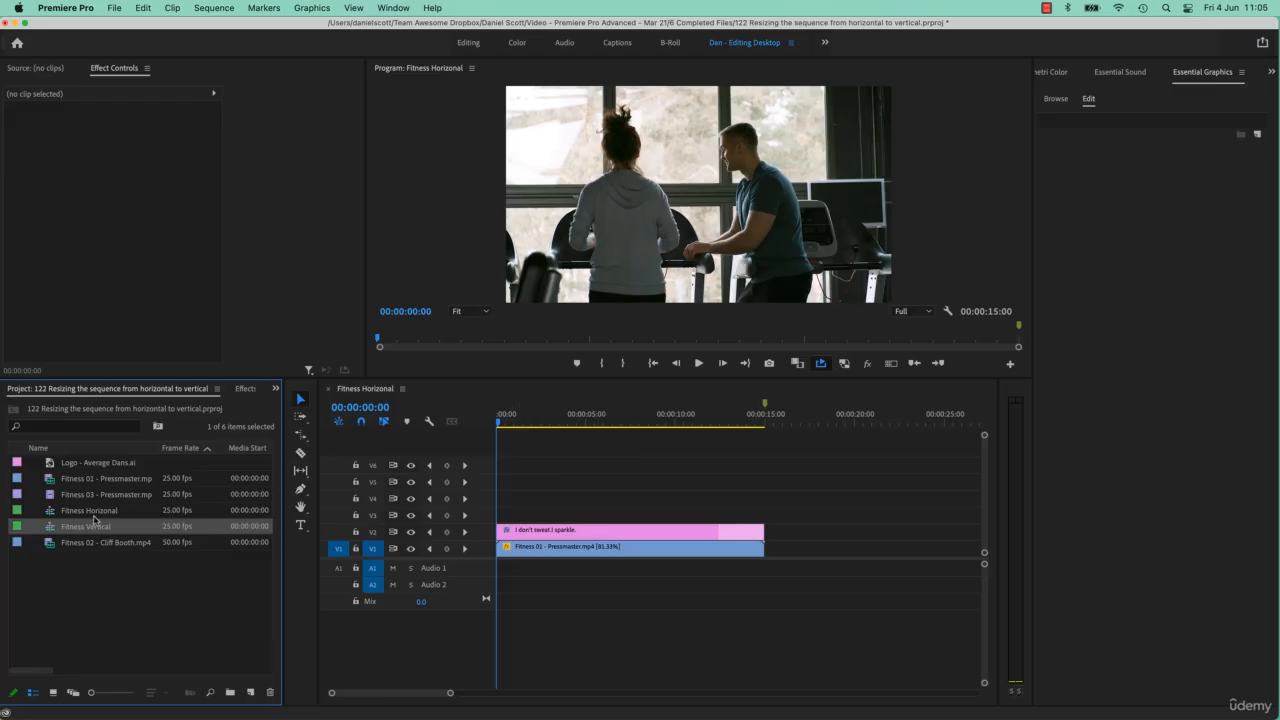
{"action": "double_click", "coordinate": [55, 530]}
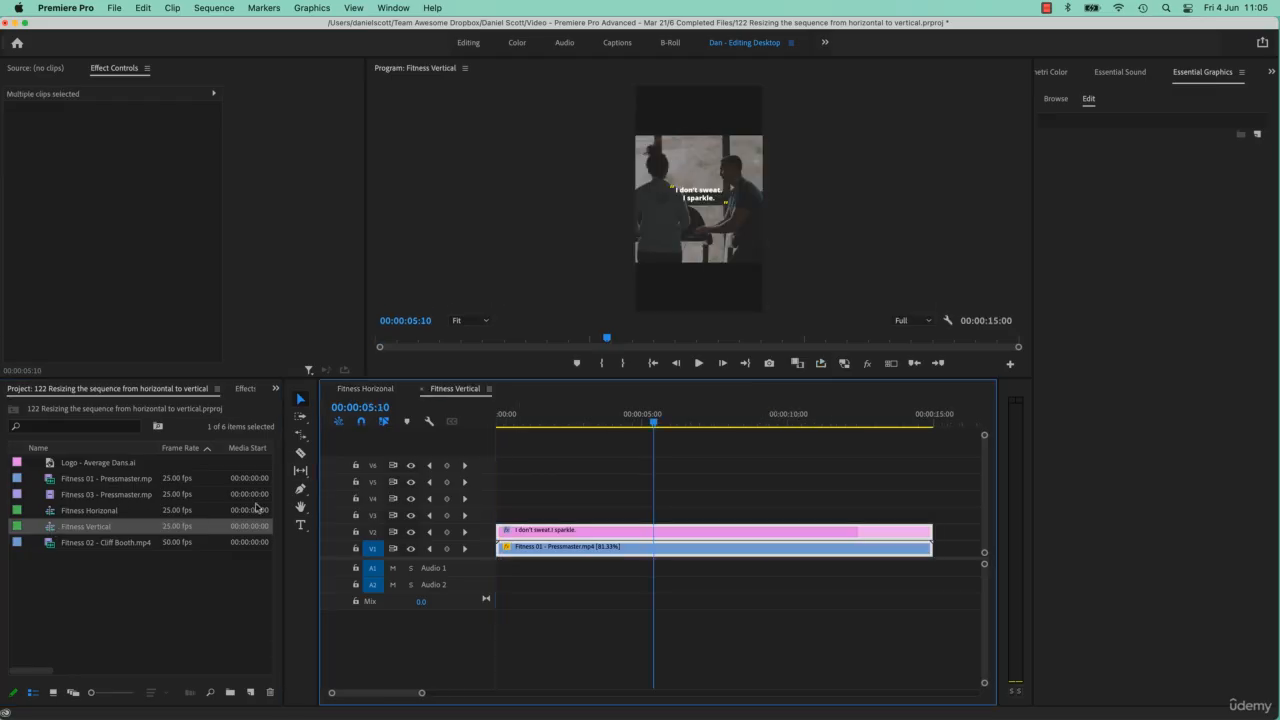
{"action": "left_click", "coordinate": [646, 424]}
{"action": "left_click_drag", "start_coordinate": [646, 424], "coordinate": [542, 424]}
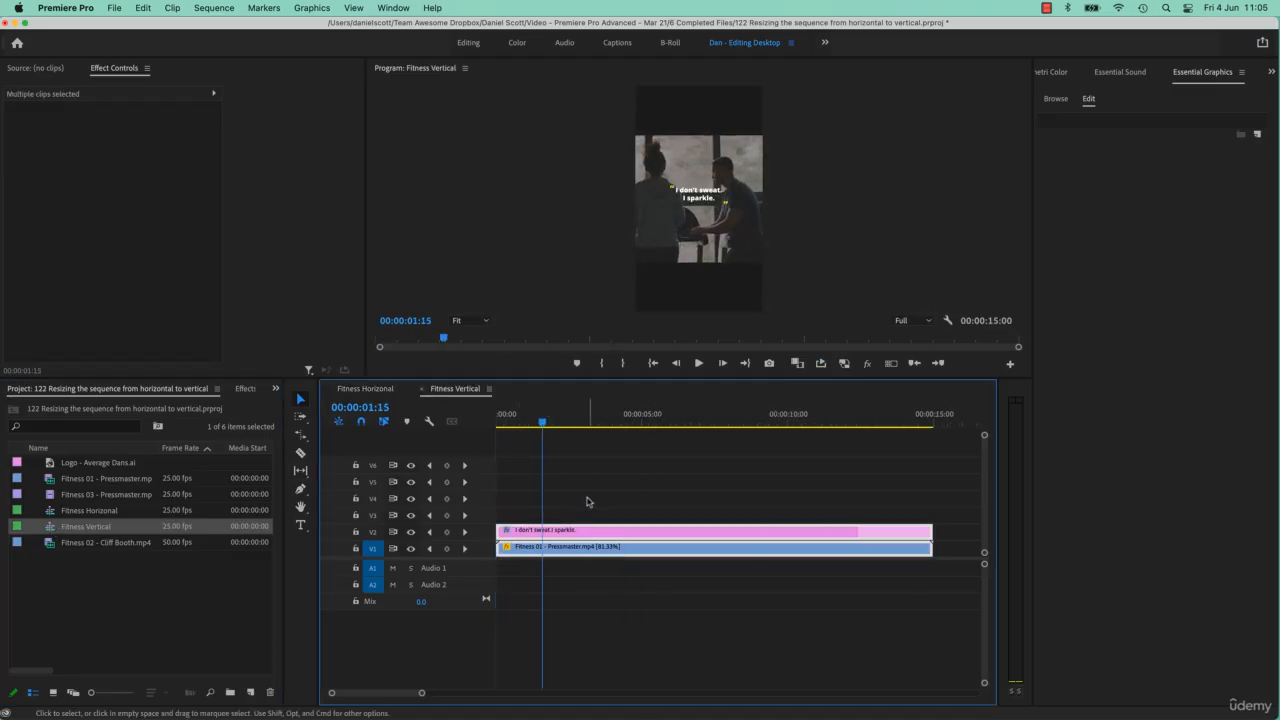
{"action": "left_click", "coordinate": [587, 501]}
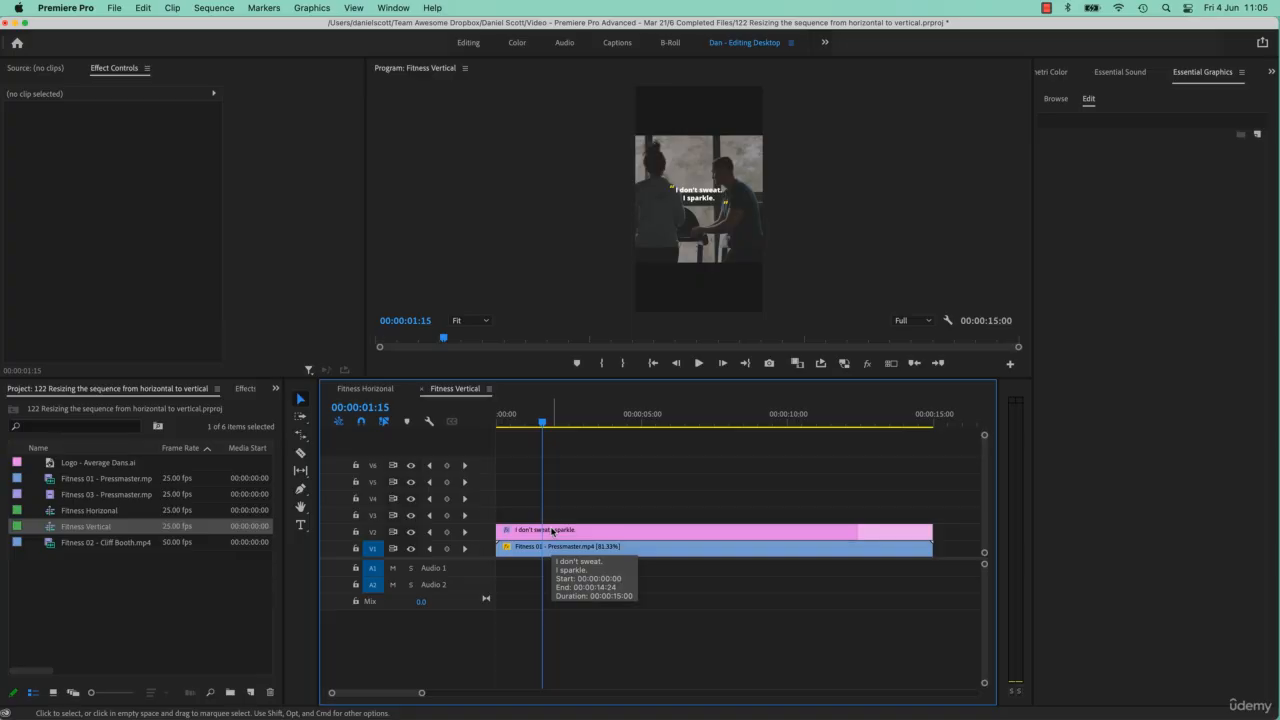
{"action": "left_click", "coordinate": [554, 532]}
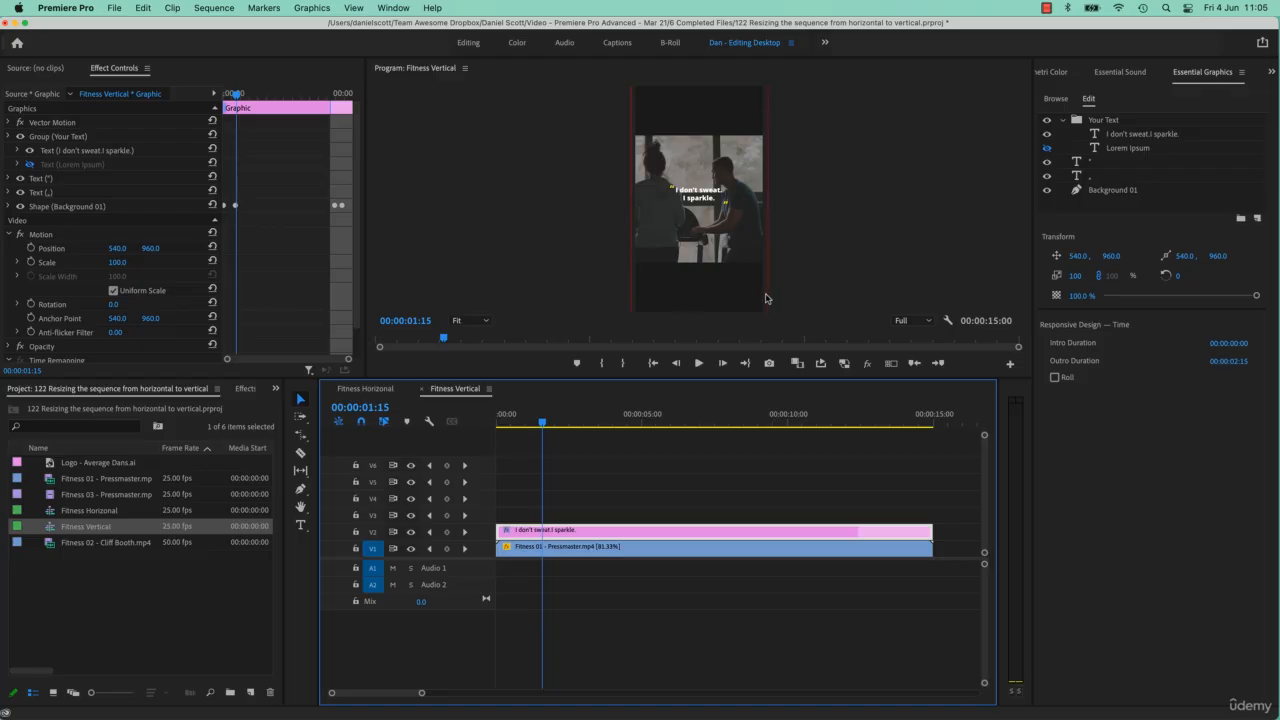
In the Fitness Horizonal sequence, go to 00:00:07:07 and examine the responsive pinning of the title's Background 01 layer.
{"action": "left_click", "coordinate": [360, 391]}
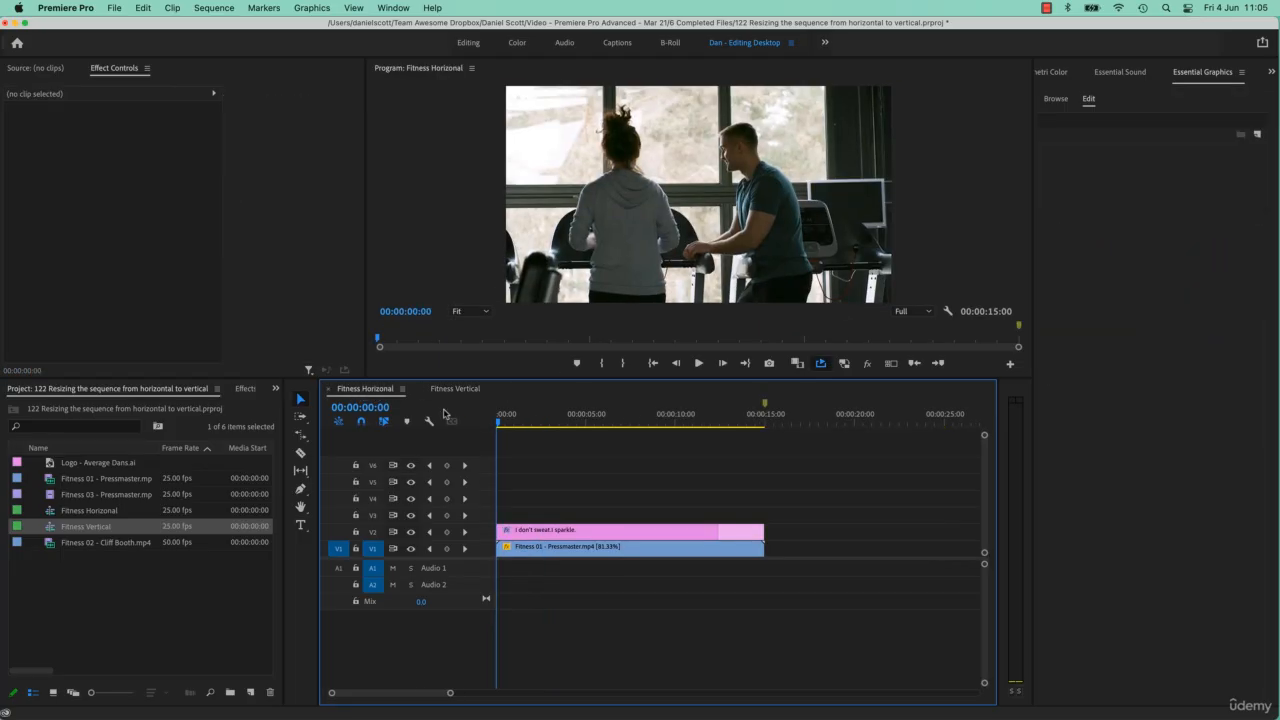
{"action": "left_click", "coordinate": [591, 530]}
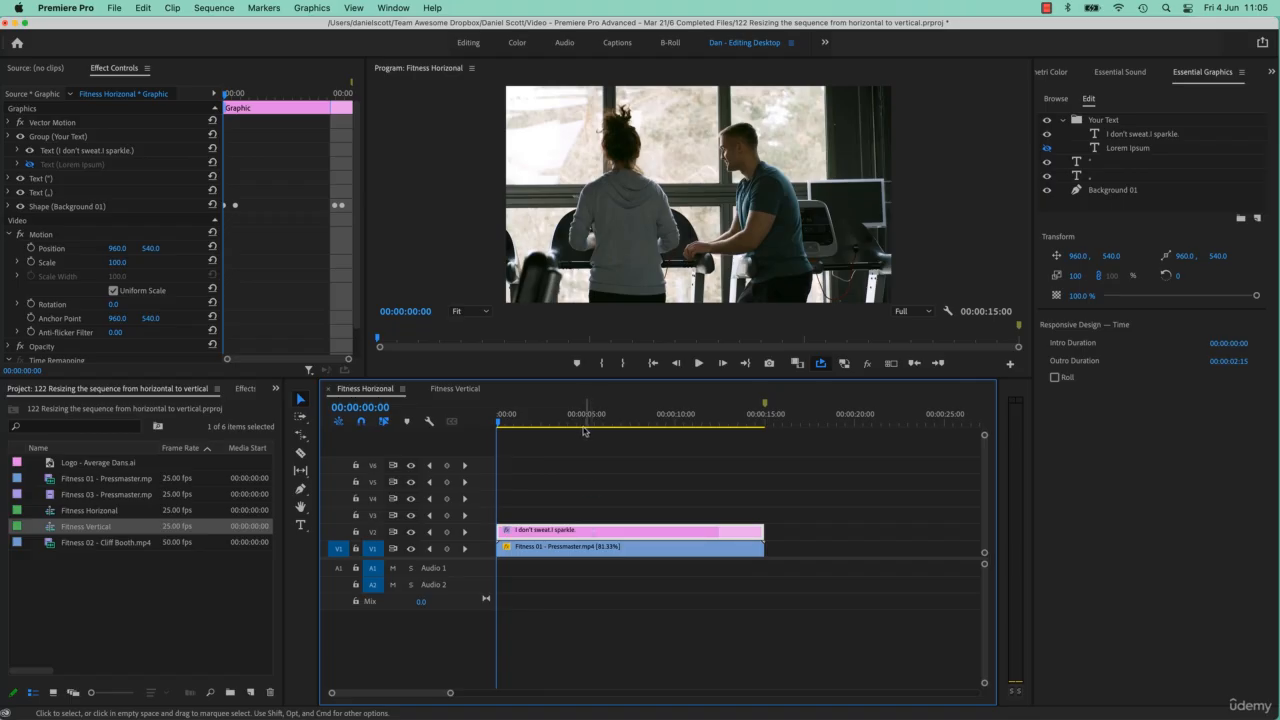
{"action": "left_click", "coordinate": [626, 418]}
{"action": "left_click", "coordinate": [660, 534]}
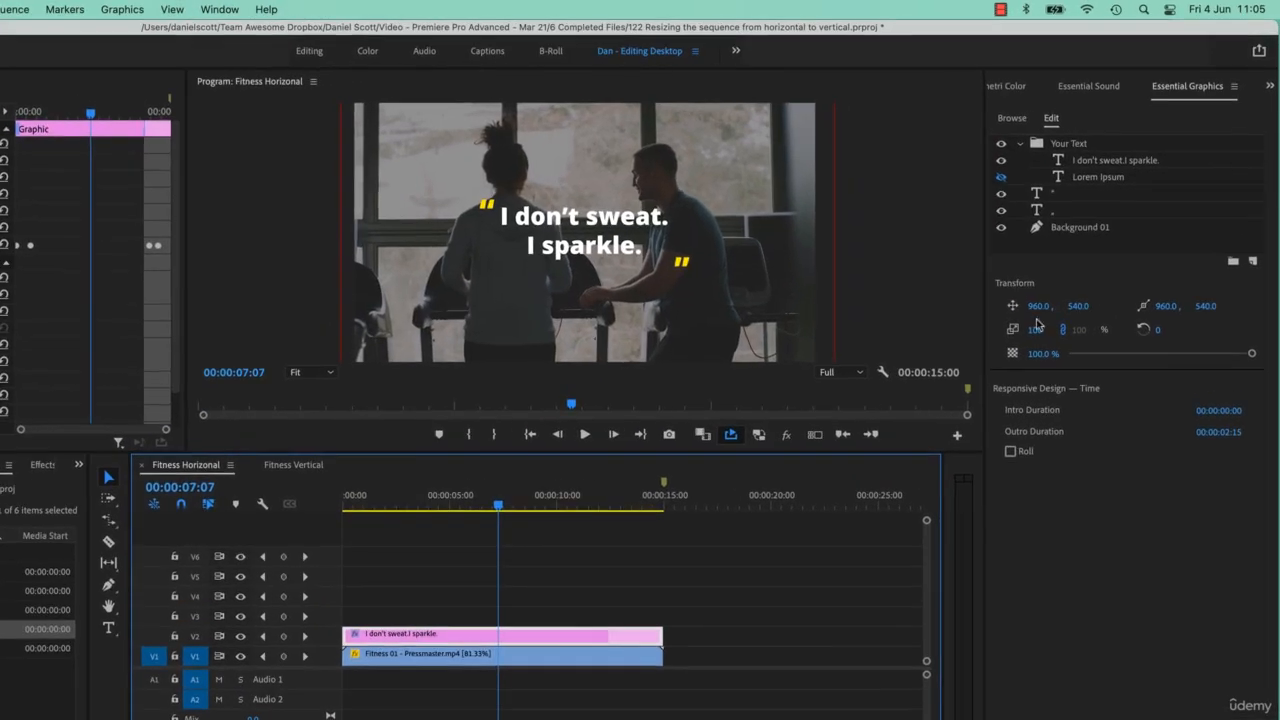
{"action": "left_click", "coordinate": [1085, 229]}
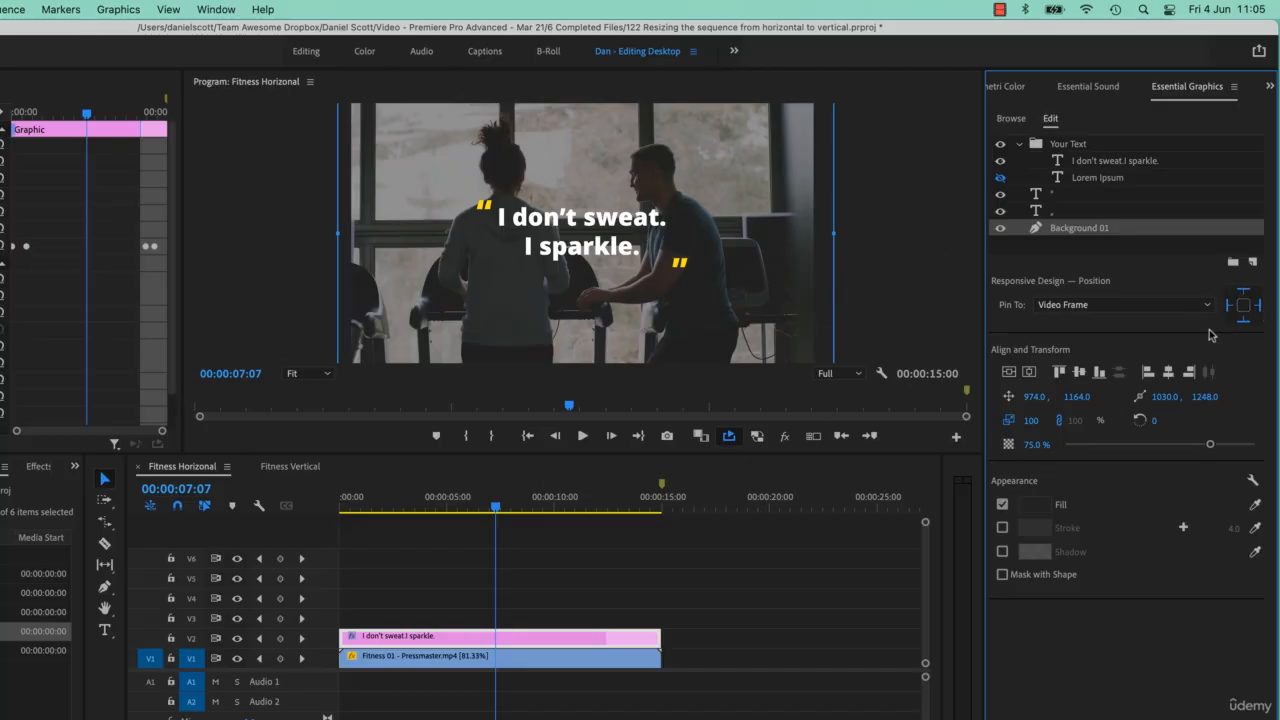
Copy the title graphic from Fitness Horizonal and paste it after the existing clips in Fitness Vertical, and check how it appears.
{"action": "left_click_drag", "start_coordinate": [655, 565], "coordinate": [509, 643]}
{"action": "left_click", "coordinate": [290, 466]}
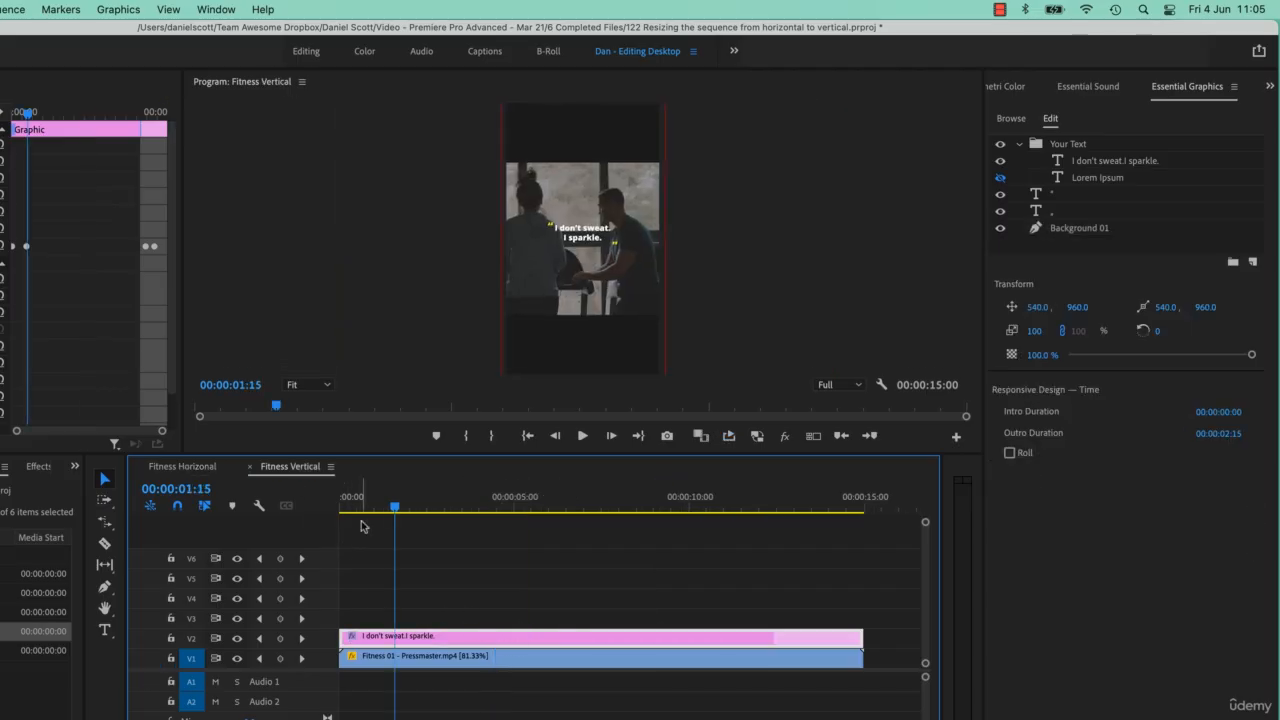
{"action": "left_click_drag", "start_coordinate": [670, 517], "coordinate": [868, 544]}
{"action": "left_click_drag", "start_coordinate": [528, 505], "coordinate": [487, 507]}
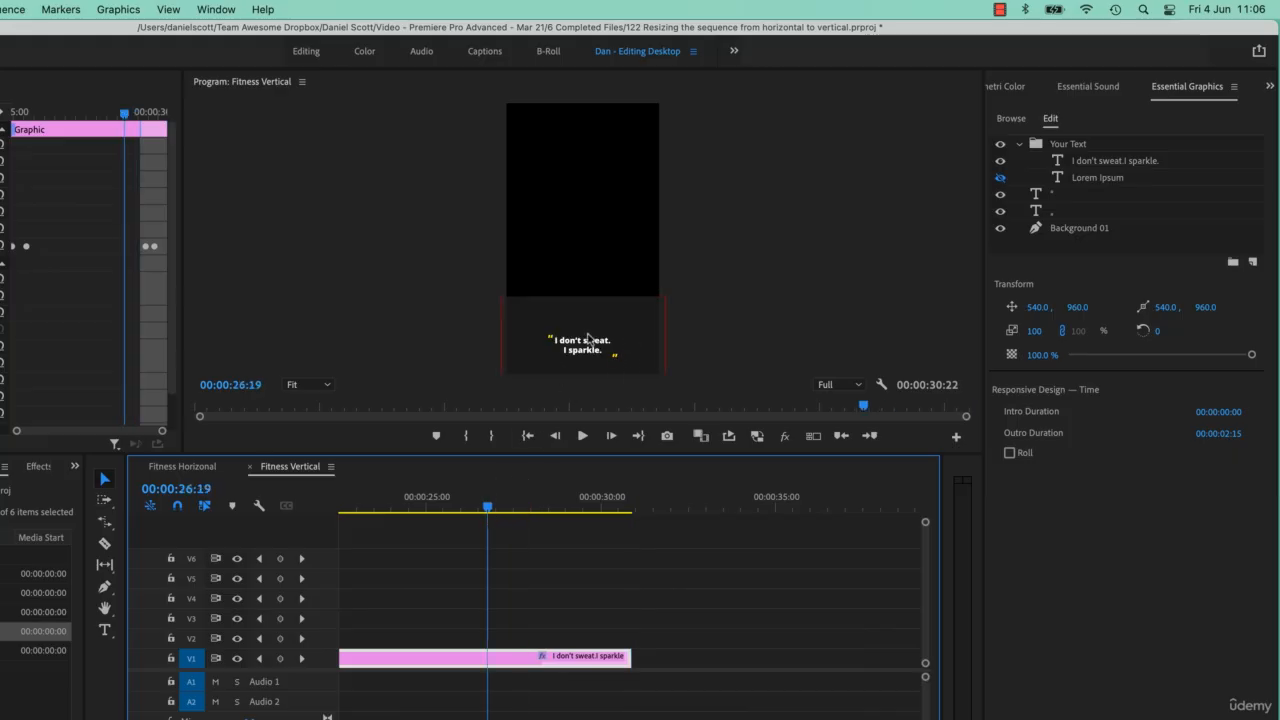
Compare the Background 01 layer of the first title at 00:00:10:08 in Fitness Vertical with the pasted title.
{"action": "scroll", "coordinate": [575, 583], "scroll_direction": "up", "scroll_amount": 5}
{"action": "left_click_drag", "start_coordinate": [557, 497], "coordinate": [443, 500]}
{"action": "left_click", "coordinate": [577, 238]}
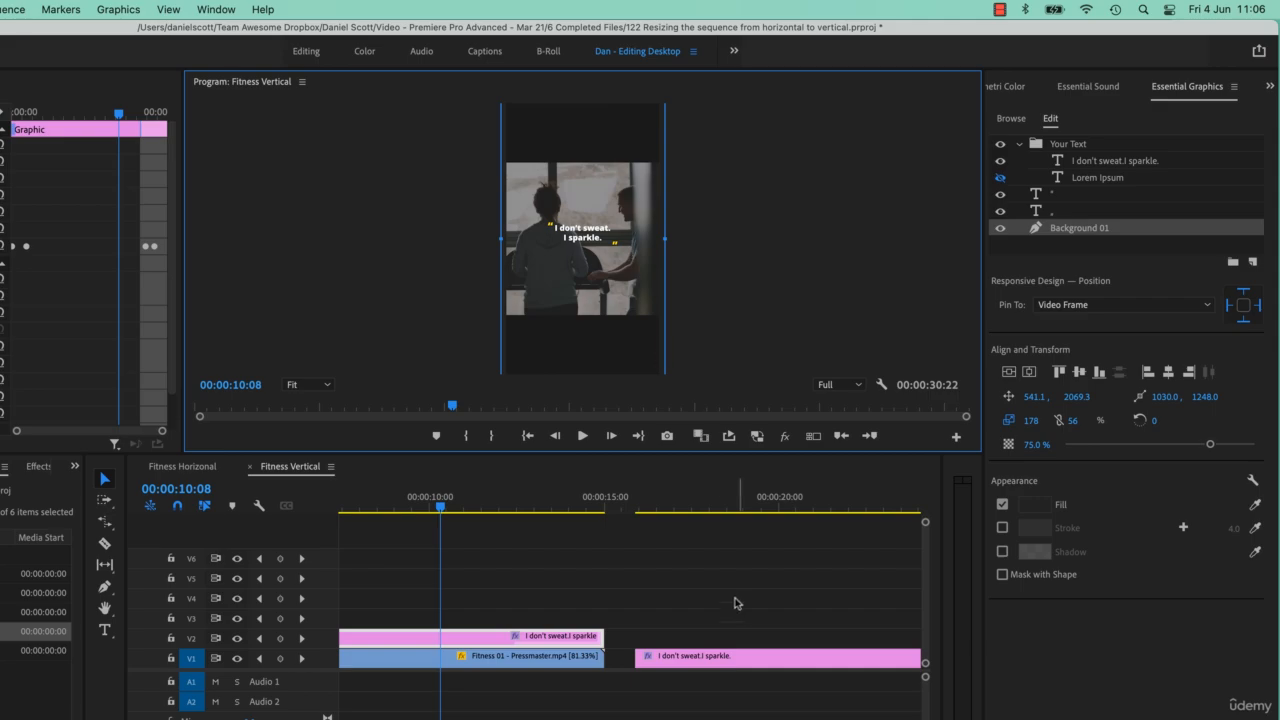
{"action": "left_click", "coordinate": [720, 660]}
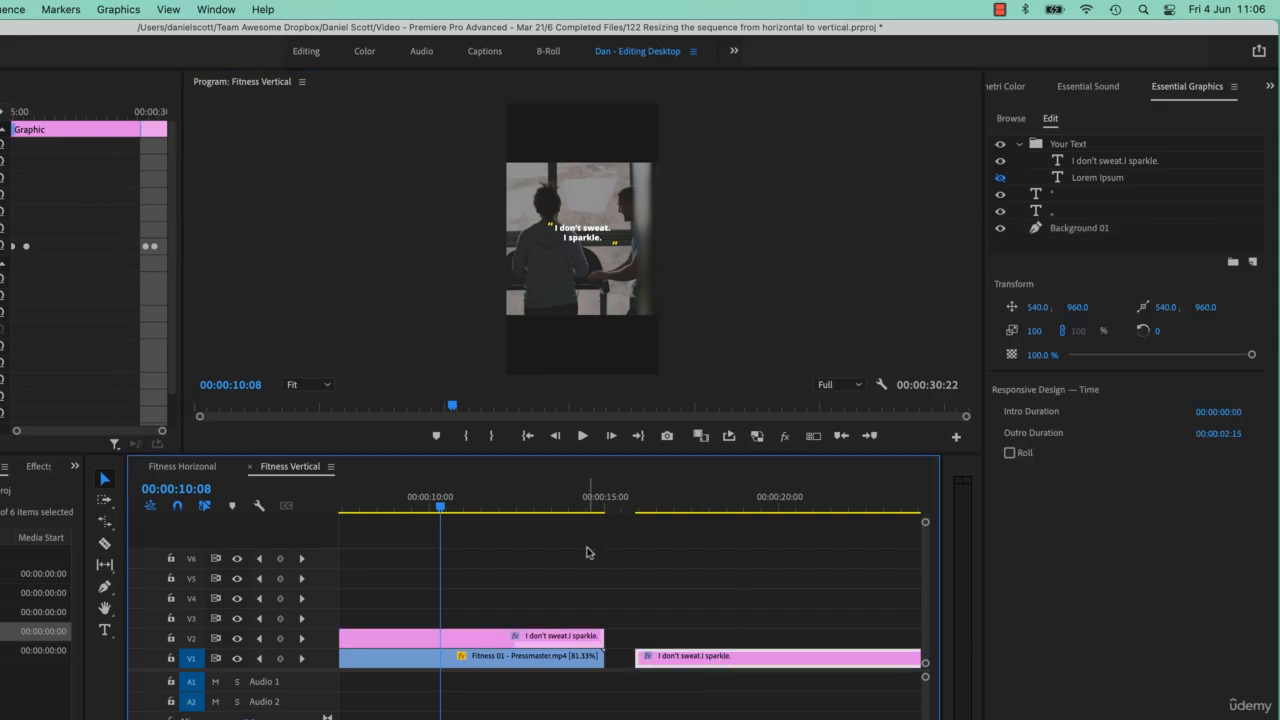
Toggle the pinning of the Fitness Horizonal title's Background 01 layer to all four edges of the video frame.
{"action": "left_click", "coordinate": [198, 470]}
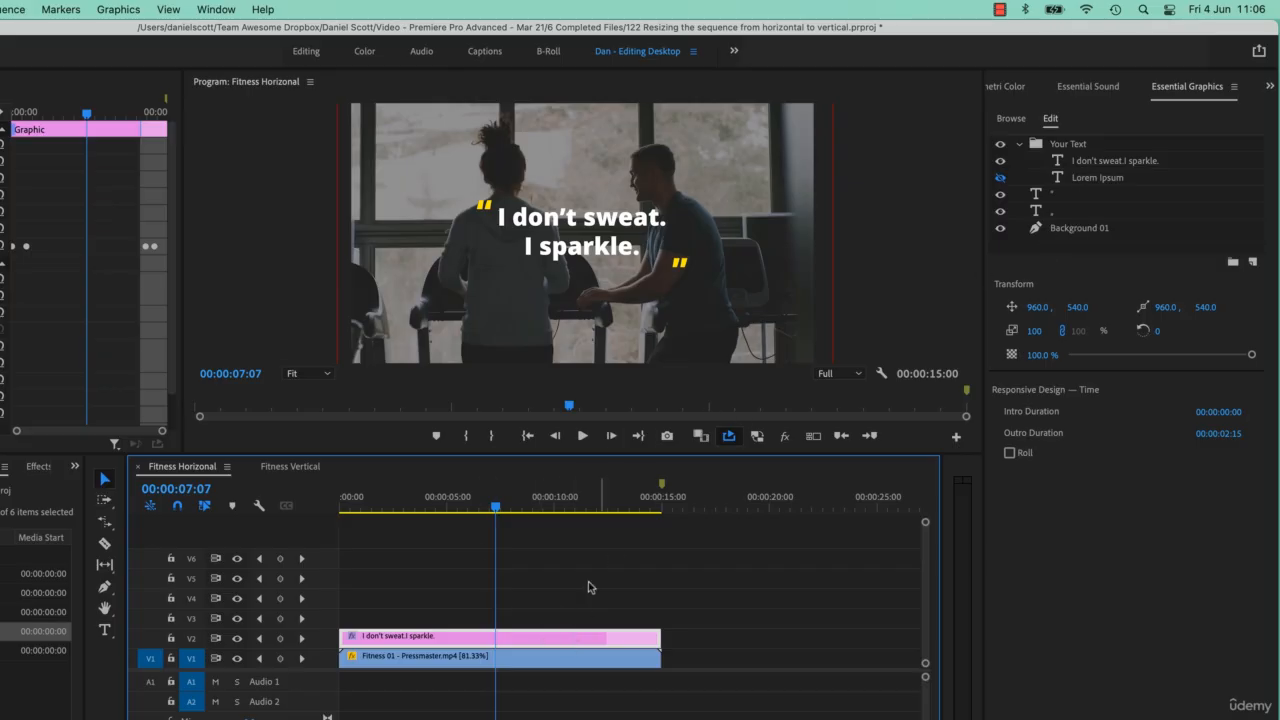
{"action": "left_click", "coordinate": [1101, 230]}
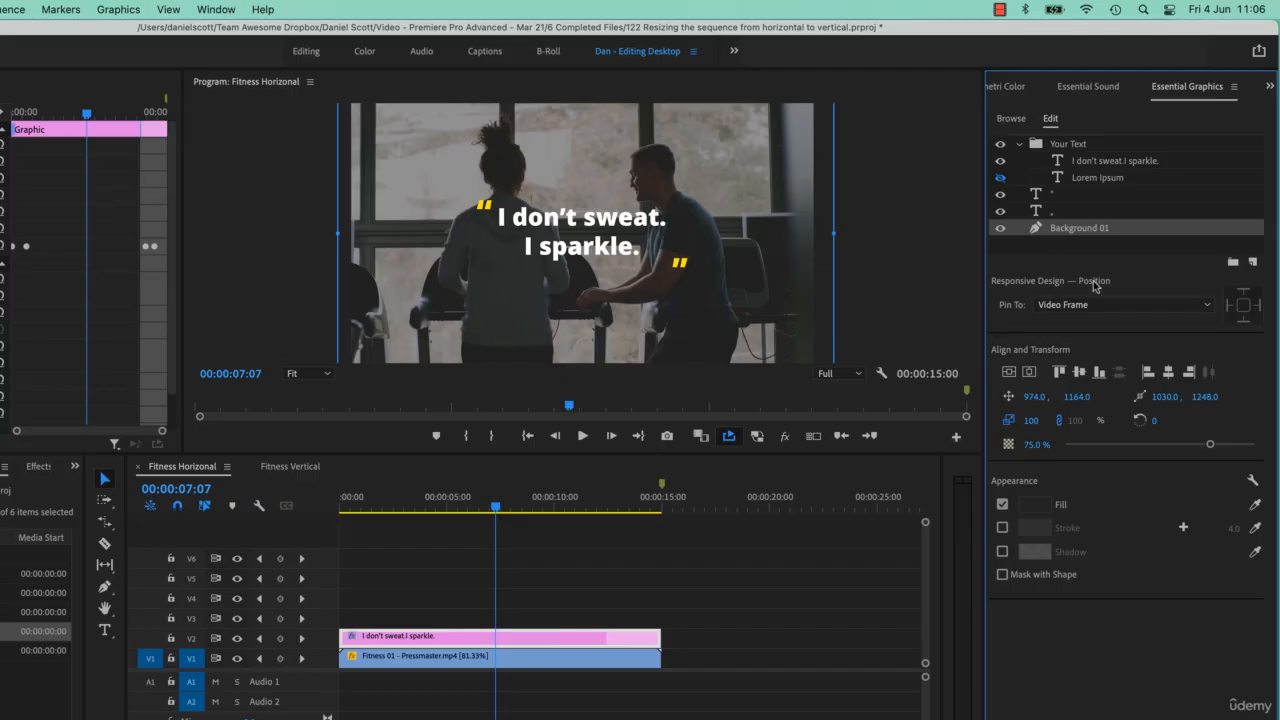
{"action": "left_click", "coordinate": [1244, 306]}
In Fitness Vertical, scale the Fitness 01 - Pressmaster.mp4 clip to 184 so it fills the vertical frame.
{"action": "left_click", "coordinate": [289, 467]}
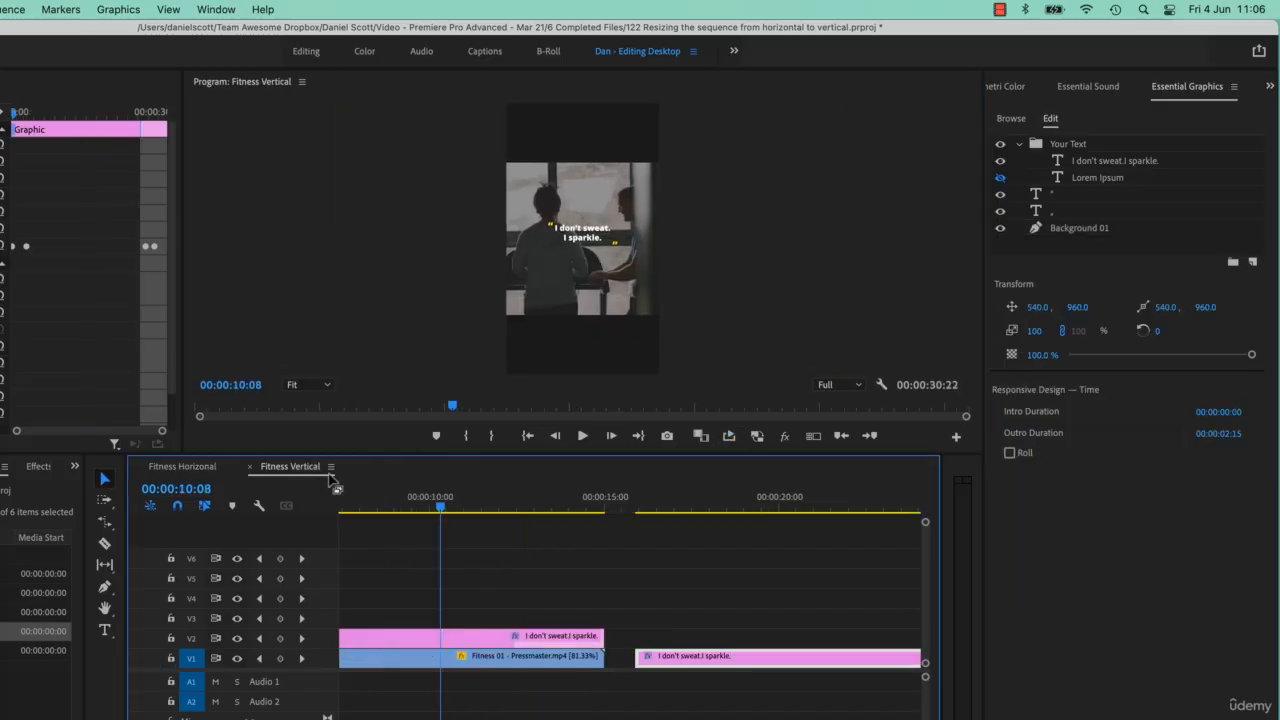
{"action": "left_click", "coordinate": [497, 665]}
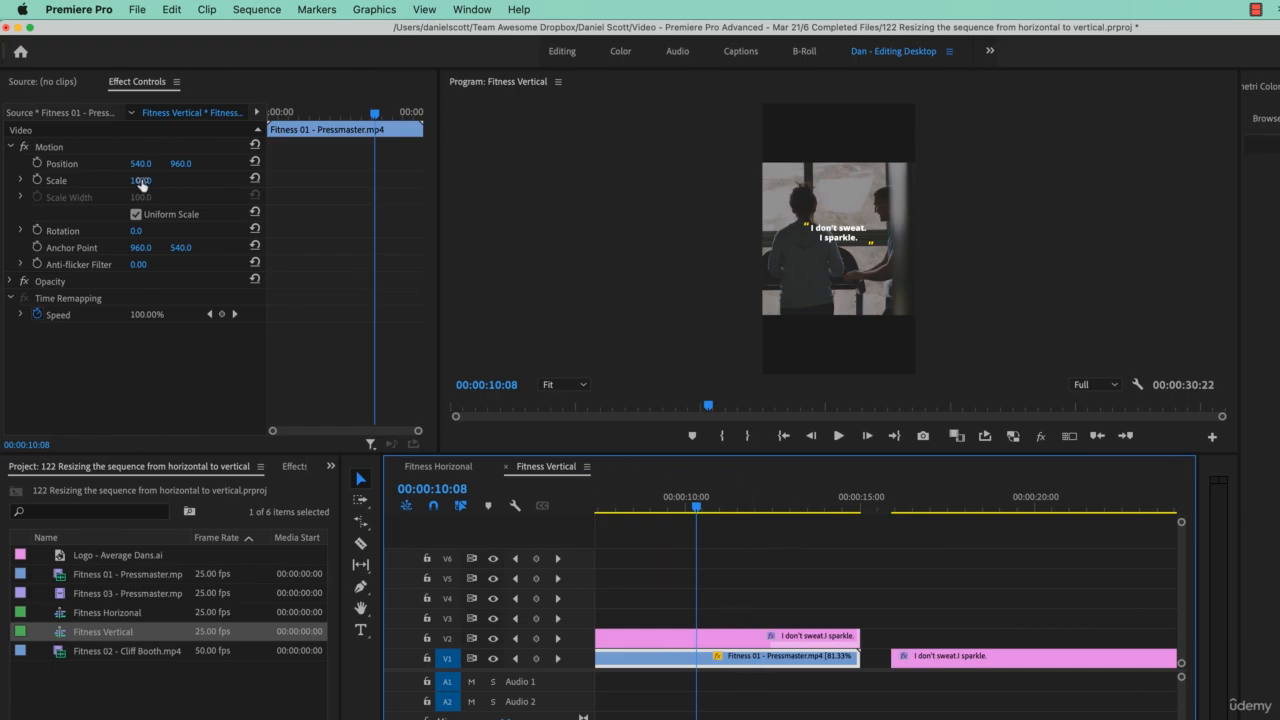
{"action": "left_click_drag", "start_coordinate": [141, 183], "coordinate": [225, 183]}
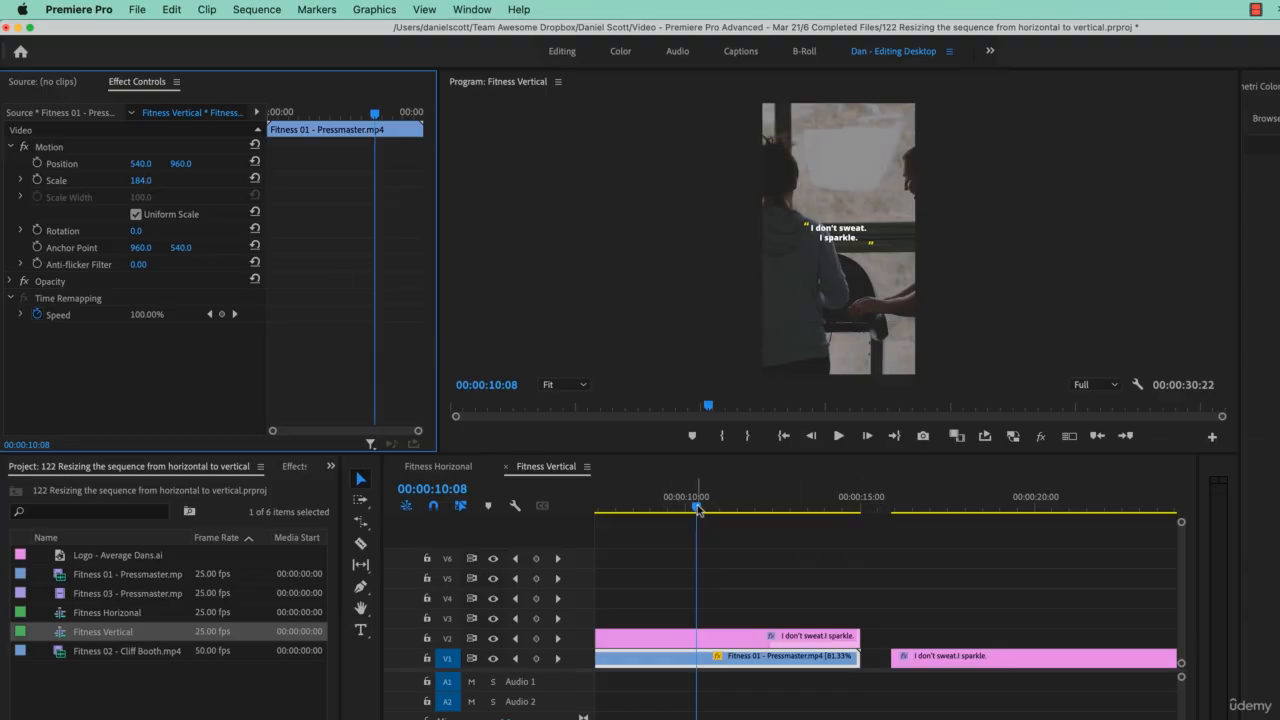
Add a position keyframe at the start of the Fitness 01 clip with the horizontal position at 1205, centring the woman.
{"action": "left_click_drag", "start_coordinate": [695, 513], "coordinate": [545, 540]}
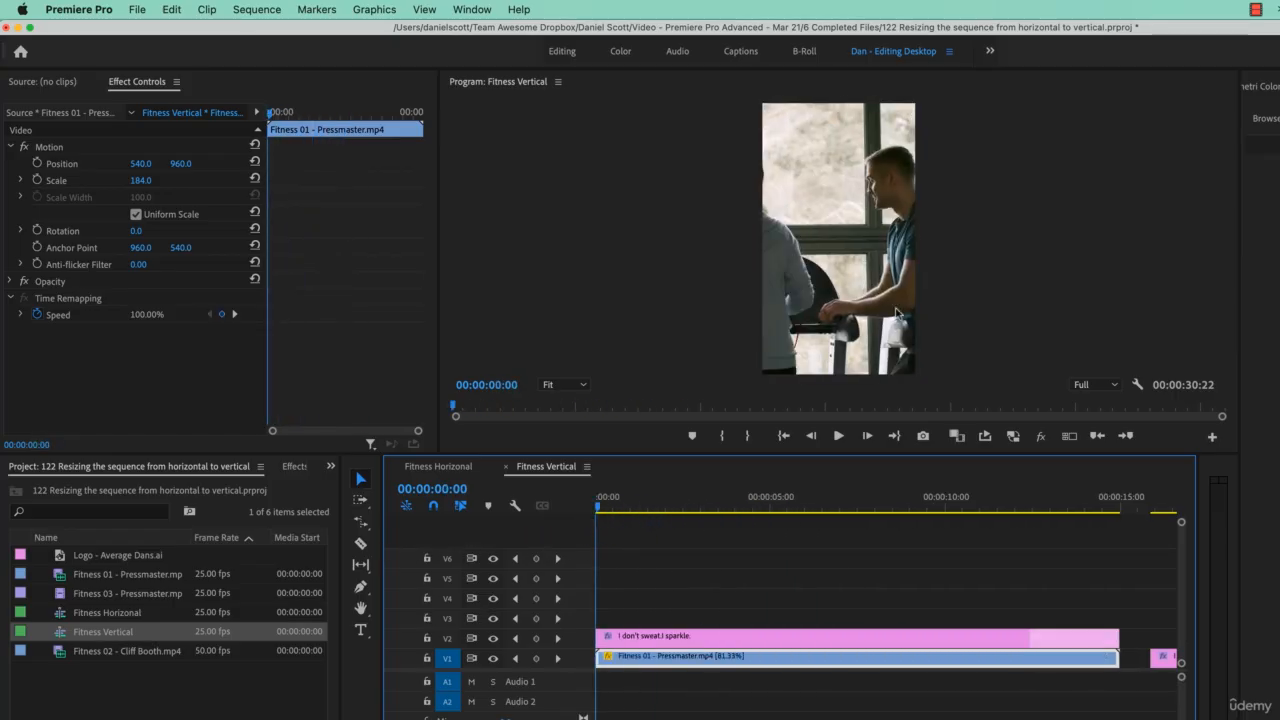
{"action": "left_click_drag", "start_coordinate": [184, 166], "coordinate": [135, 170]}
{"action": "key", "text": "super+z"}
{"action": "left_click", "coordinate": [37, 163]}
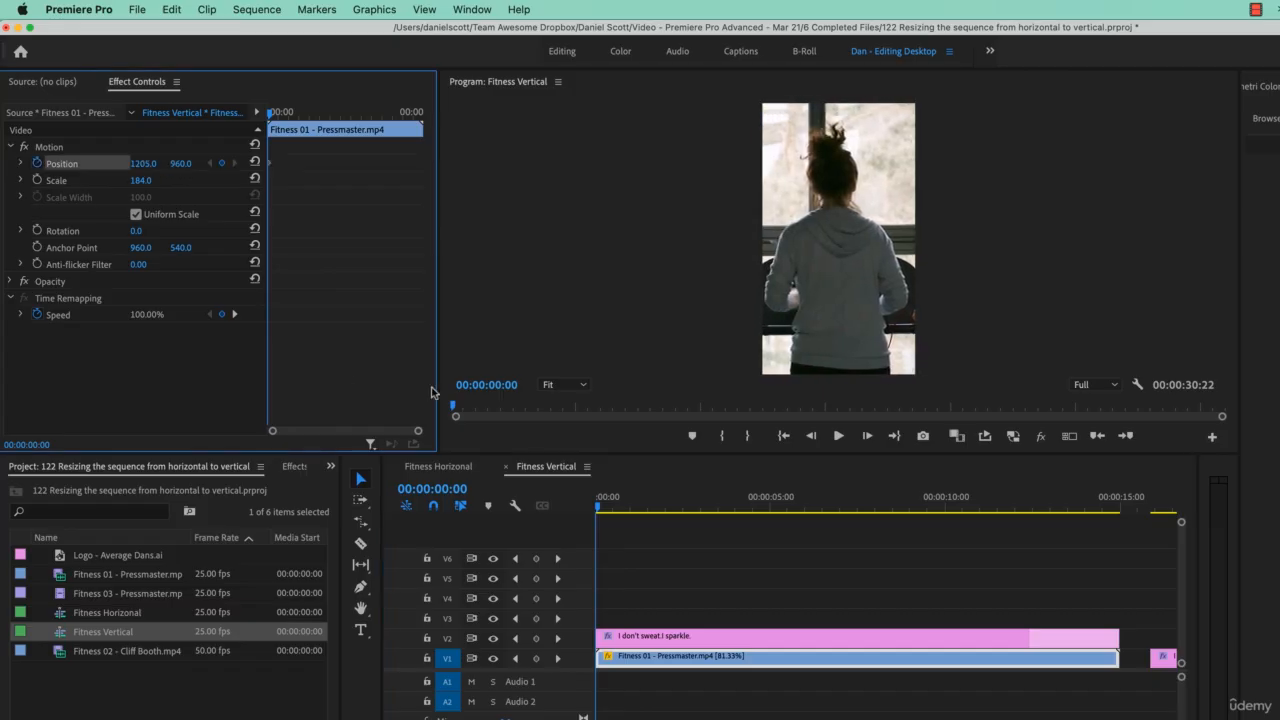
Add a second position keyframe at 00:00:14:24 with the clip's horizontal position set to 815.
{"action": "left_click", "coordinate": [1055, 512]}
{"action": "left_click_drag", "start_coordinate": [1055, 515], "coordinate": [1119, 521]}
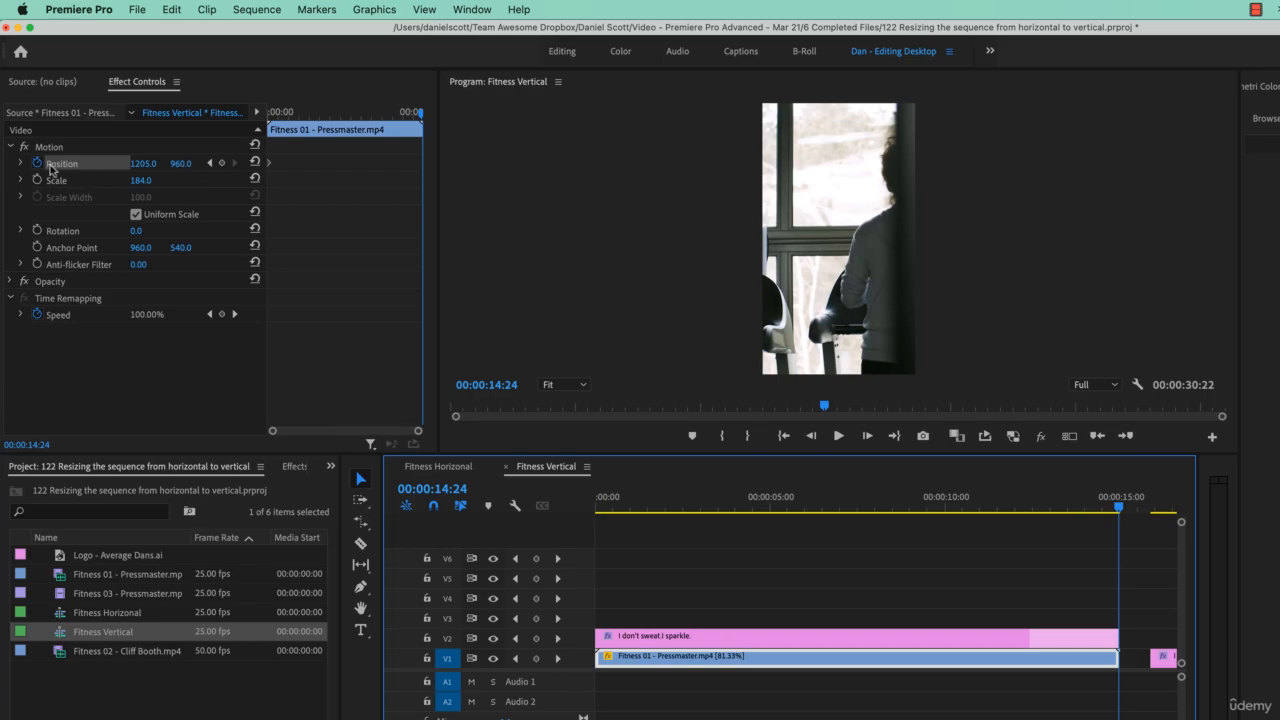
{"action": "left_click_drag", "start_coordinate": [138, 163], "coordinate": [28, 163]}
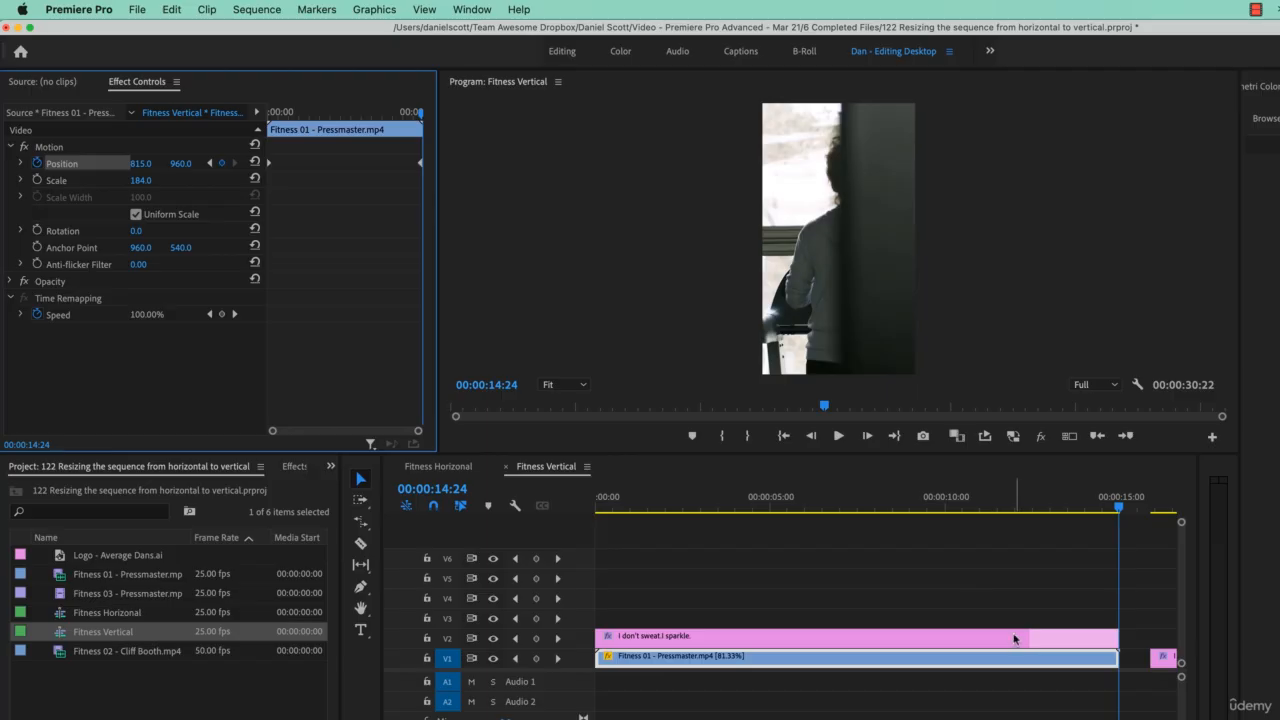
Delete the pasted title after the clips in Fitness Vertical and check the framing at 00:00:12:11.
{"action": "left_click", "coordinate": [1150, 660]}
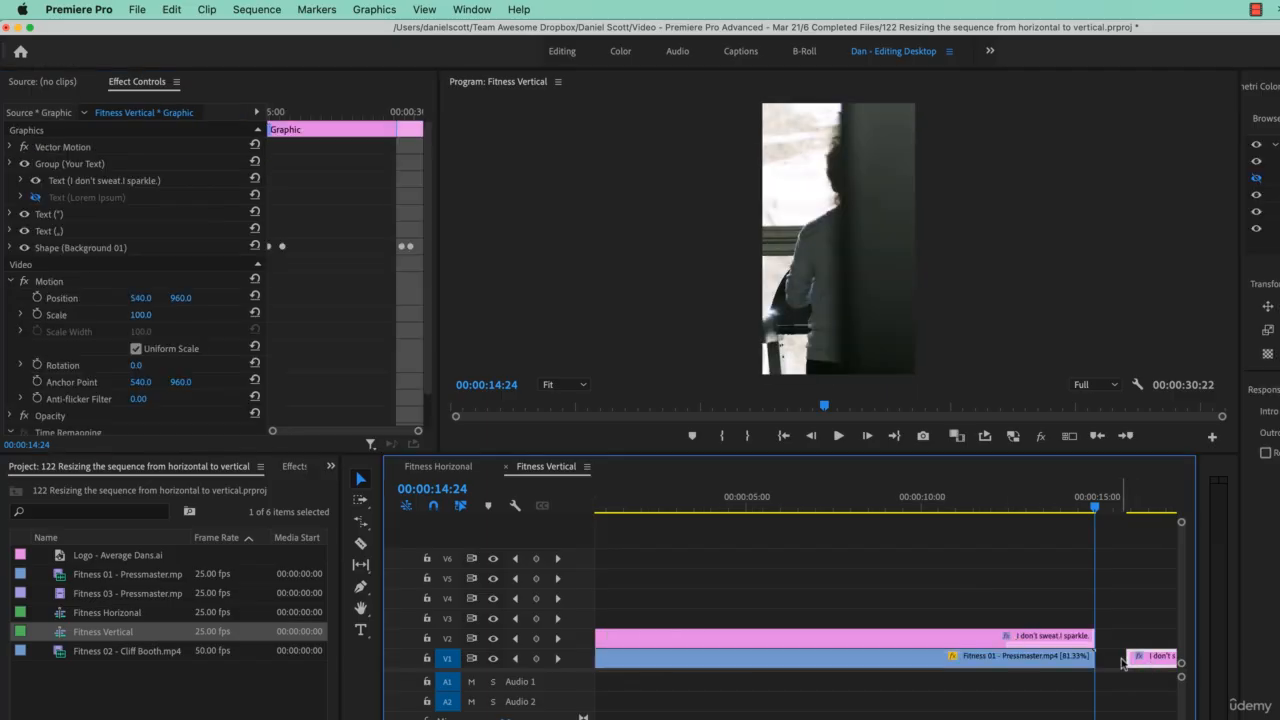
{"action": "key", "text": "Delete"}
{"action": "left_click_drag", "start_coordinate": [1071, 510], "coordinate": [1007, 541]}
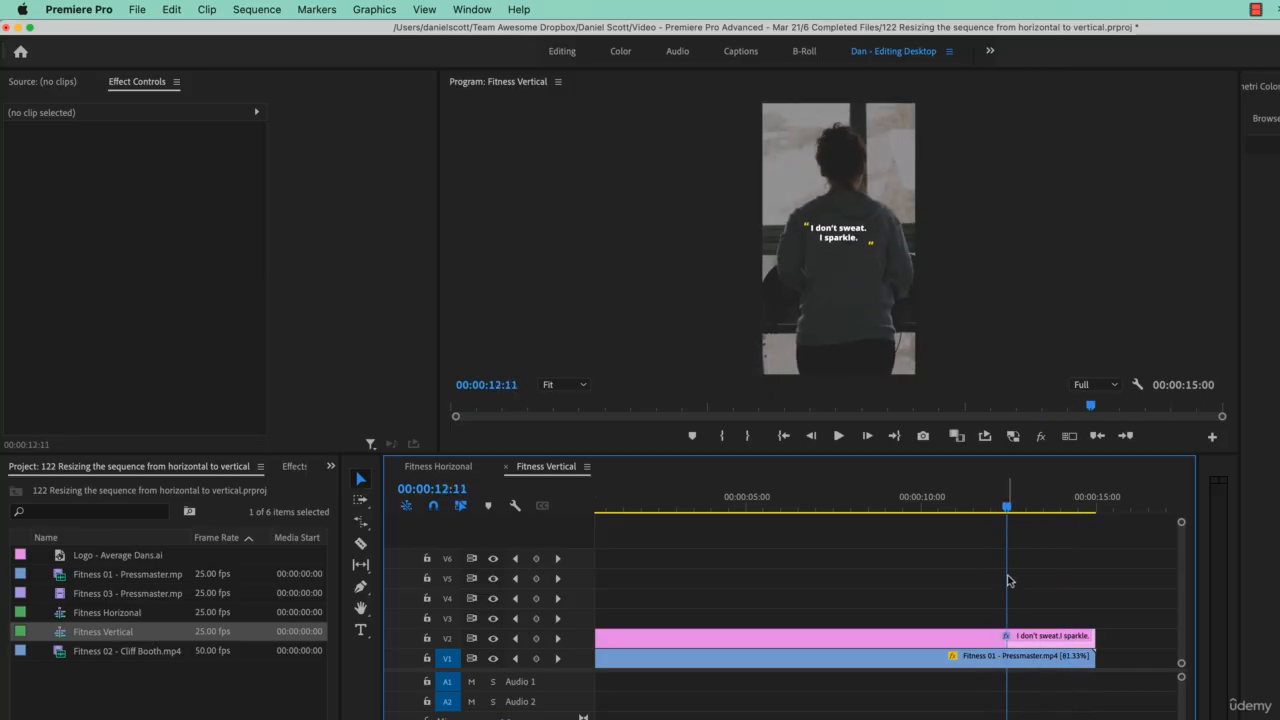
Slow the Fitness 01 clip down with the Rate Stretch tool to a duration of about 00:00:18:11, and play part of it.
{"action": "left_click", "coordinate": [993, 658]}
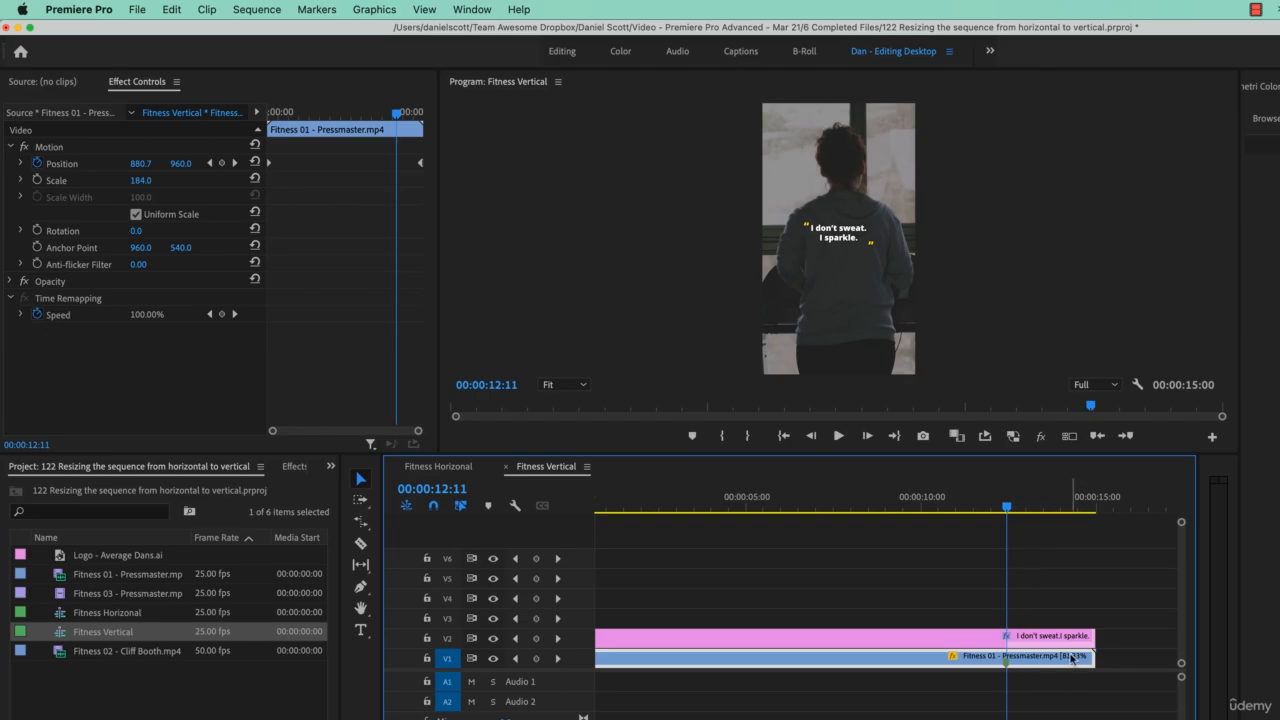
{"action": "key", "text": "b"}
{"action": "left_click_drag", "start_coordinate": [1095, 659], "coordinate": [1143, 660]}
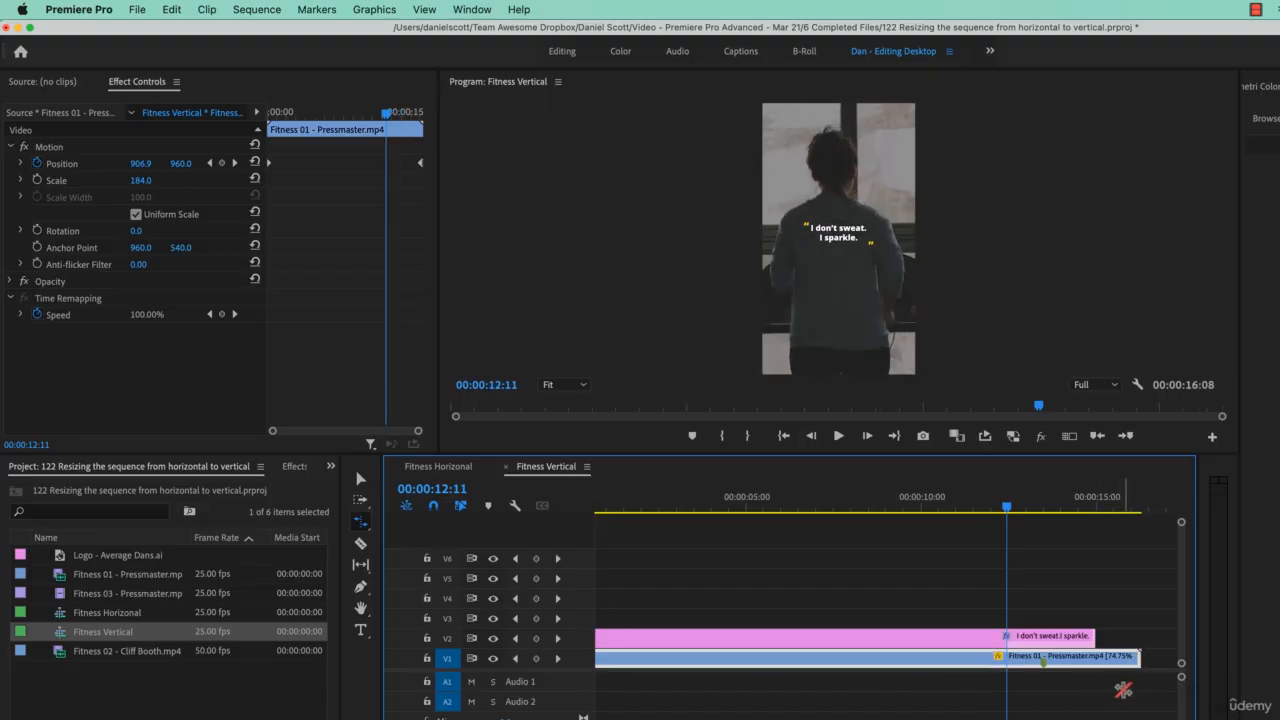
{"action": "scroll", "coordinate": [1040, 662], "scroll_direction": "right", "scroll_amount": 3}
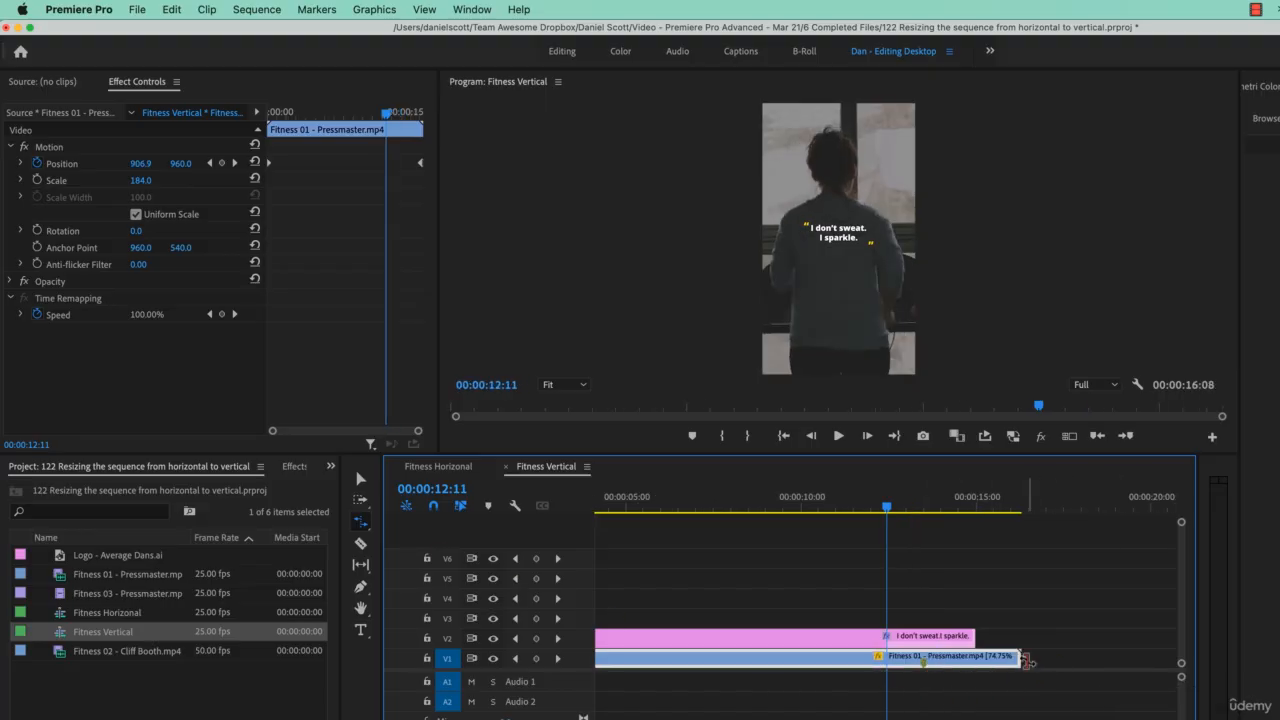
{"action": "left_click_drag", "start_coordinate": [1021, 659], "coordinate": [1095, 660]}
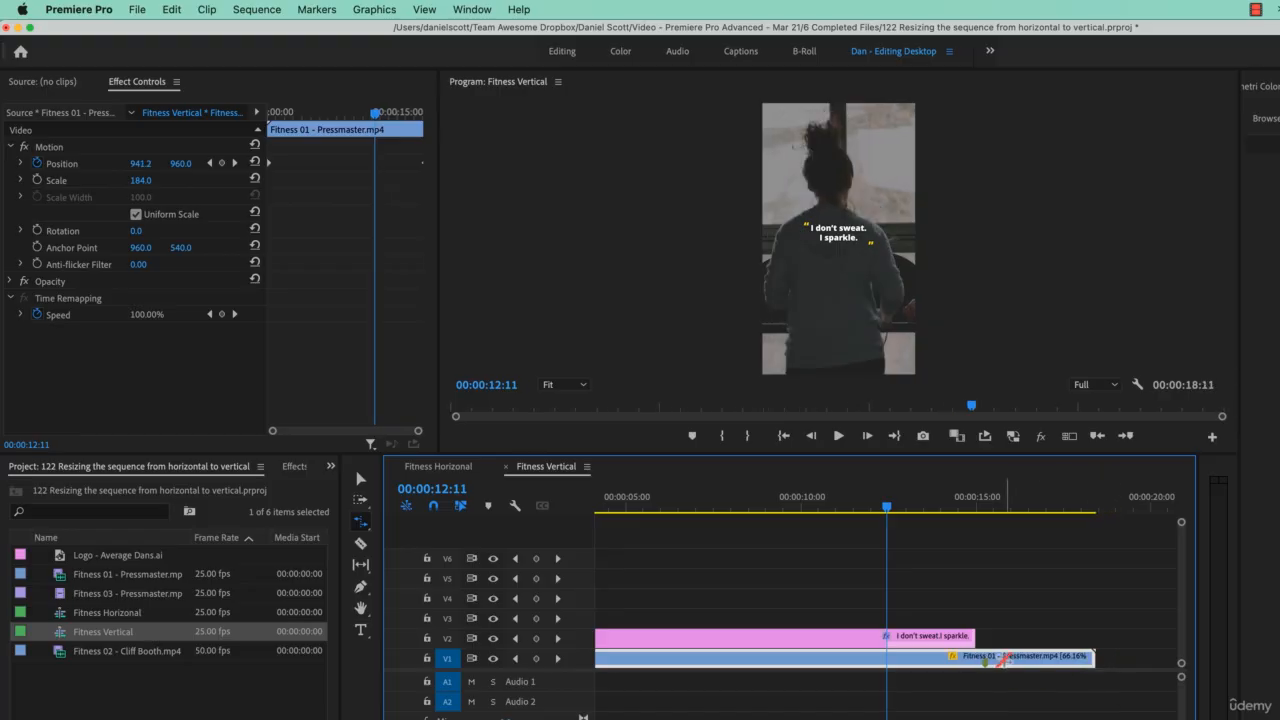
{"action": "left_click", "coordinate": [753, 508]}
{"action": "key", "text": "space"}
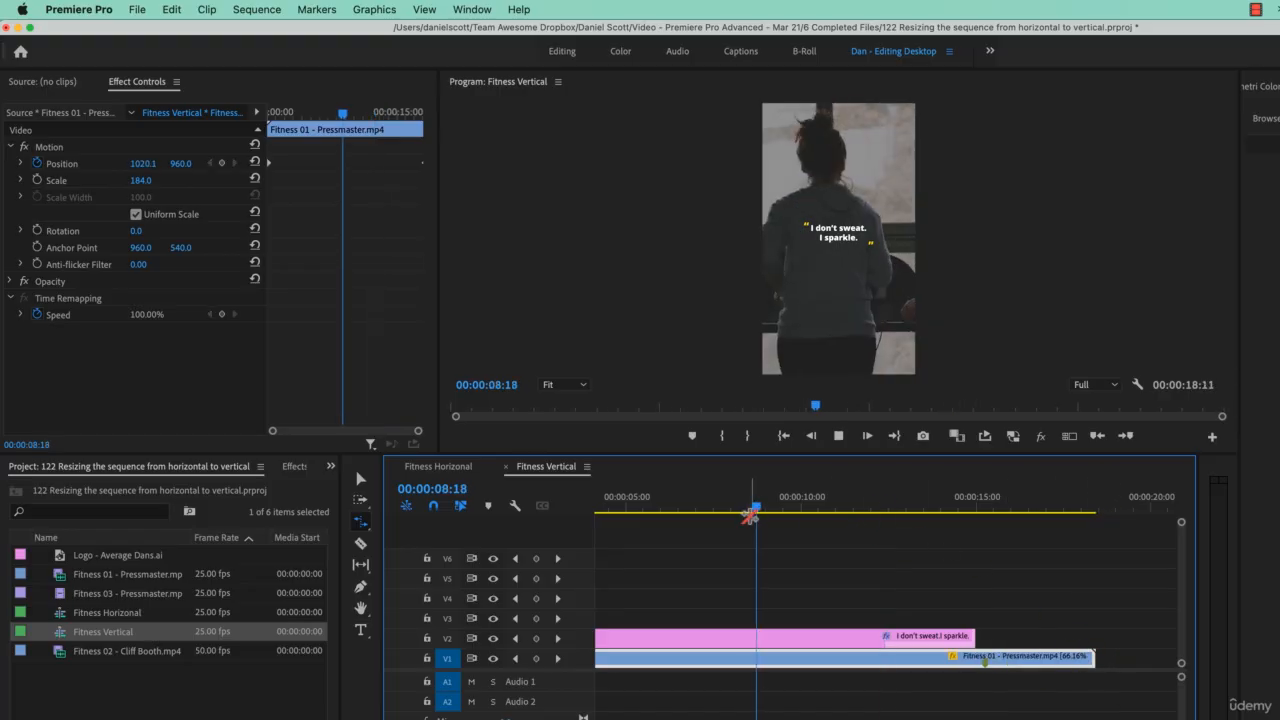
{"action": "key", "text": "space"}
Confirm Optical Flow as the time interpolation in the Fitness 01 clip's speed and duration settings.
{"action": "key", "text": "v"}
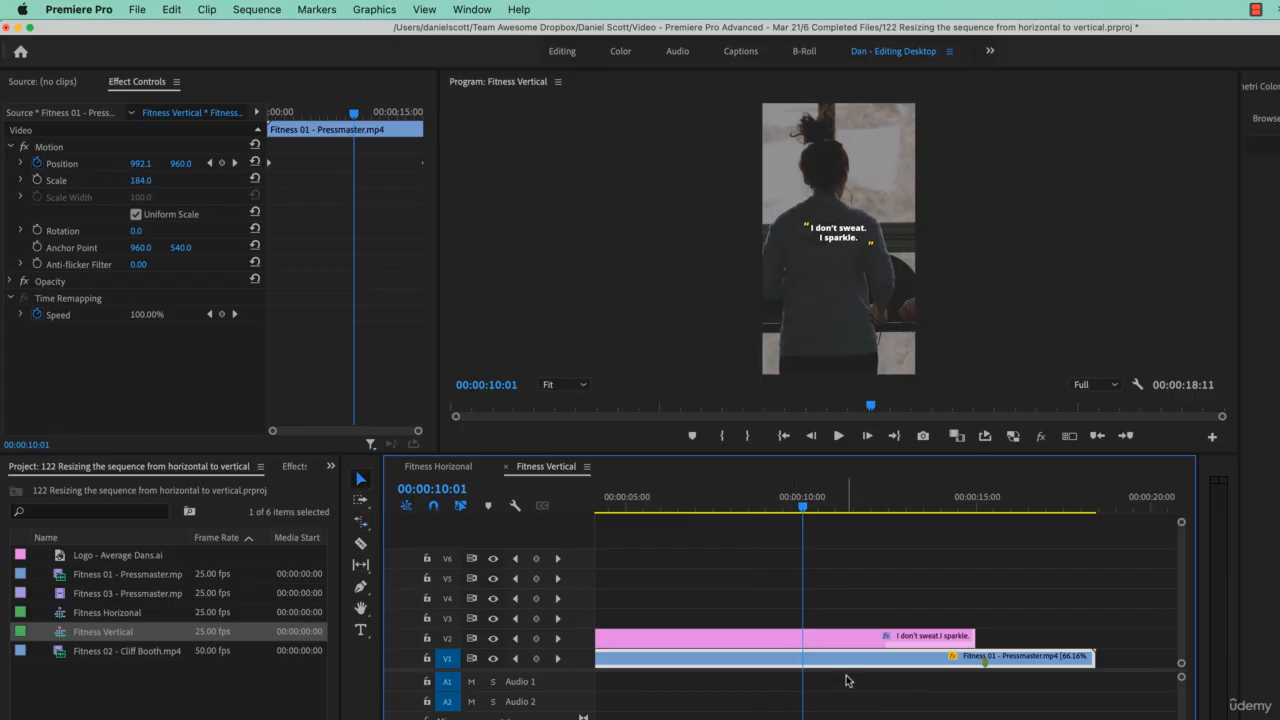
{"action": "right_click", "coordinate": [878, 661]}
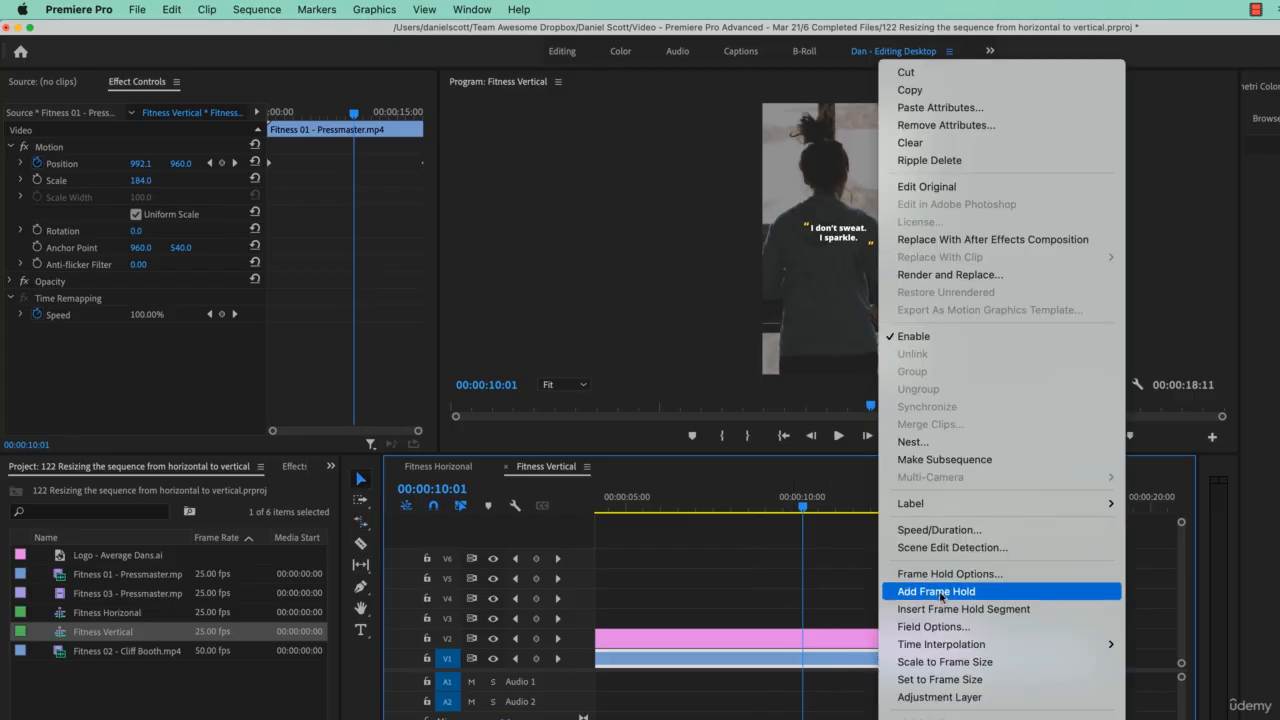
{"action": "left_click", "coordinate": [946, 535]}
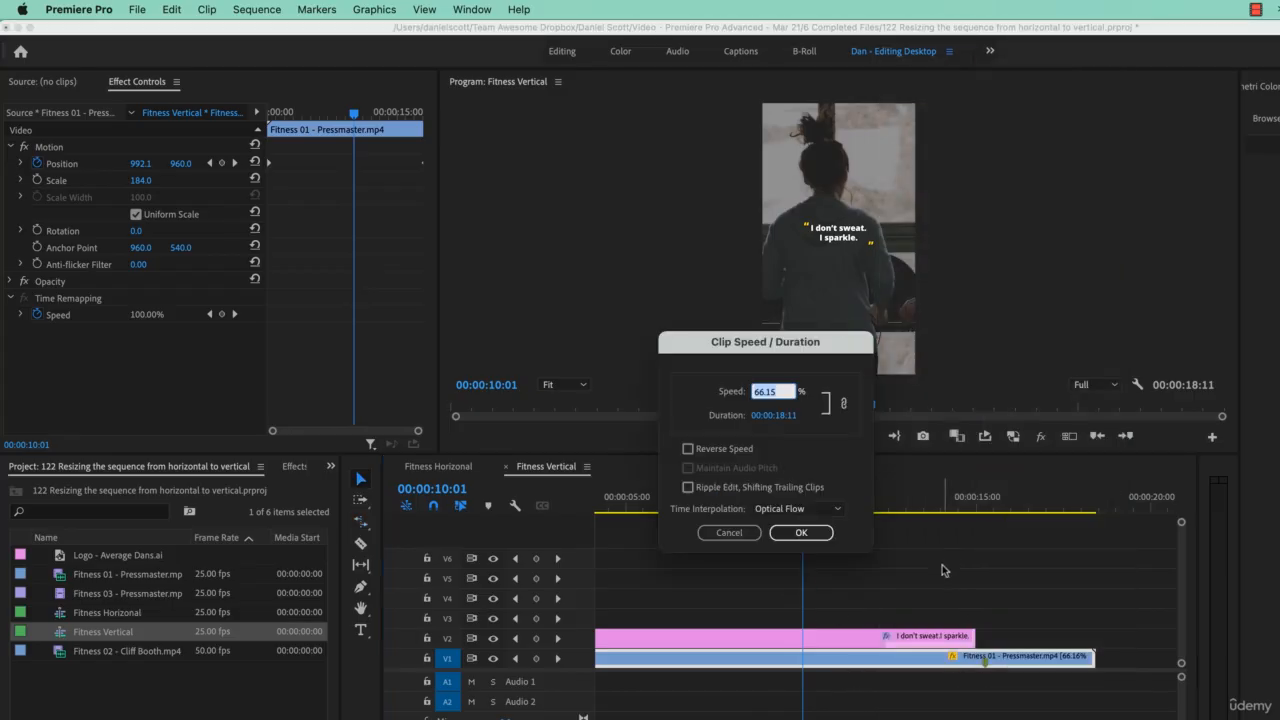
{"action": "left_click", "coordinate": [810, 510]}
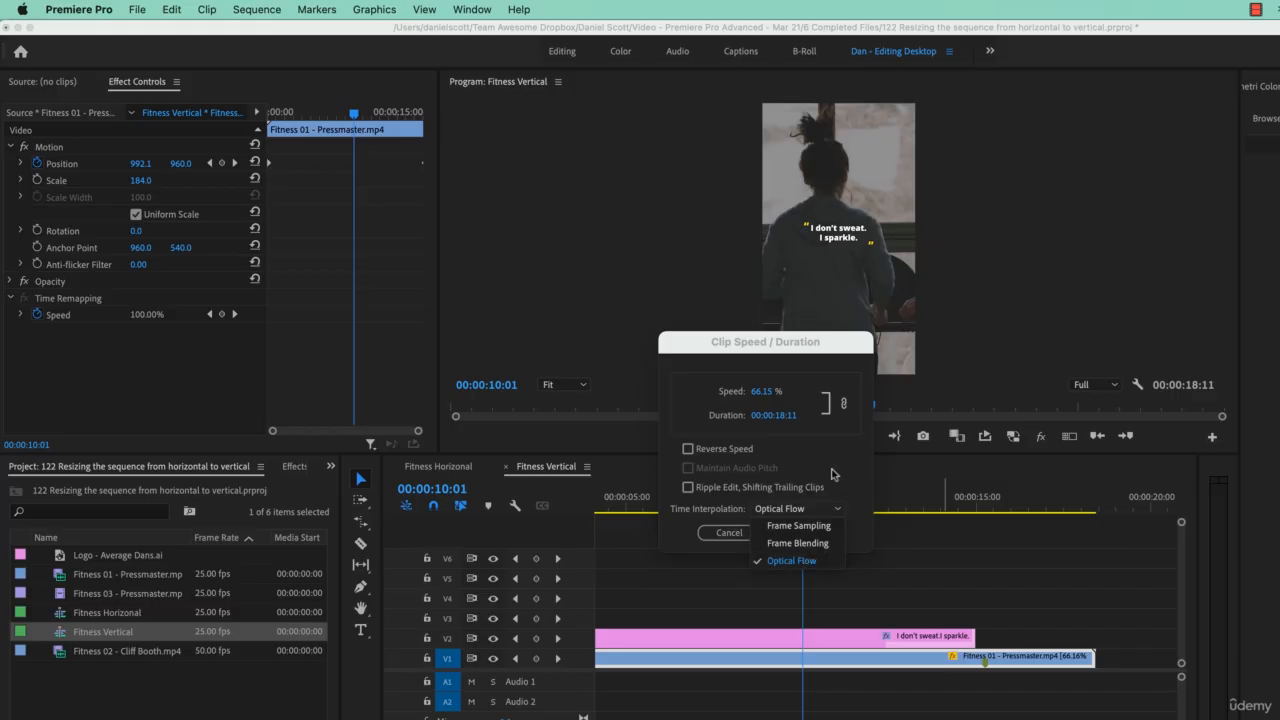
{"action": "left_click", "coordinate": [805, 560]}
{"action": "left_click", "coordinate": [828, 532]}
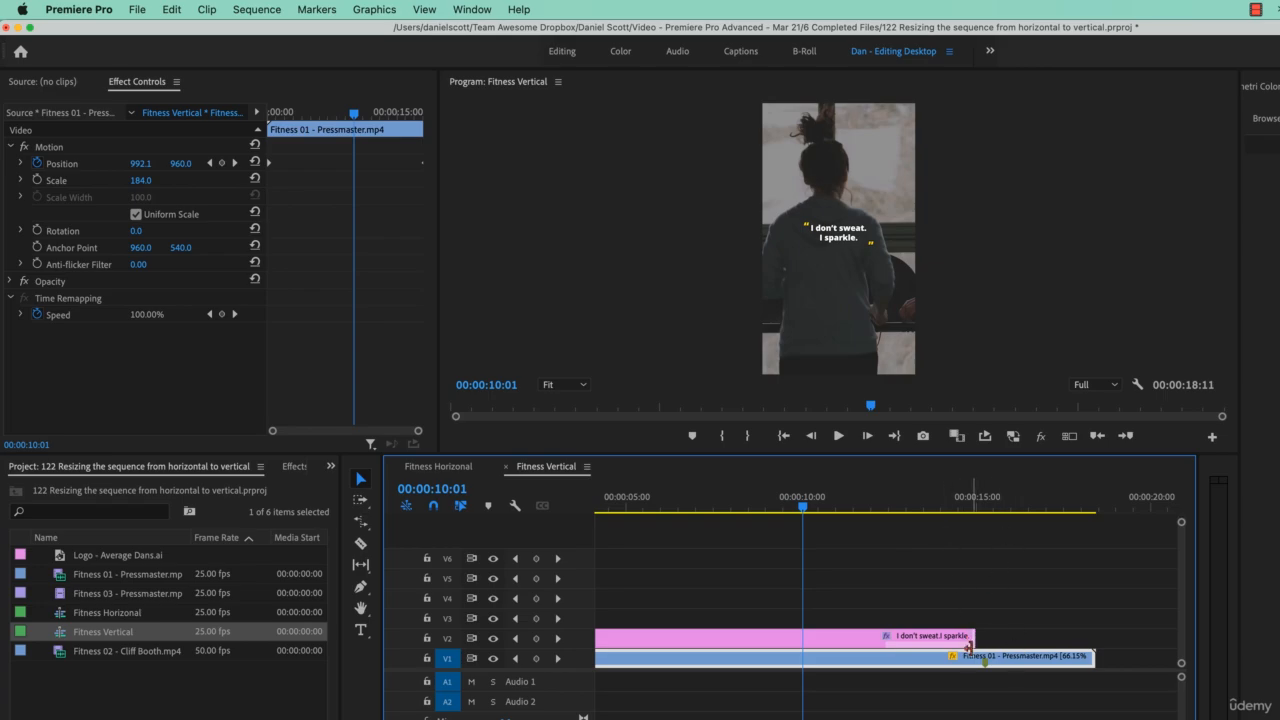
Trim the end of the title graphic in Fitness Vertical back to about 13 seconds.
{"action": "left_click_drag", "start_coordinate": [975, 636], "coordinate": [930, 642]}
{"action": "key", "text": "Down"}
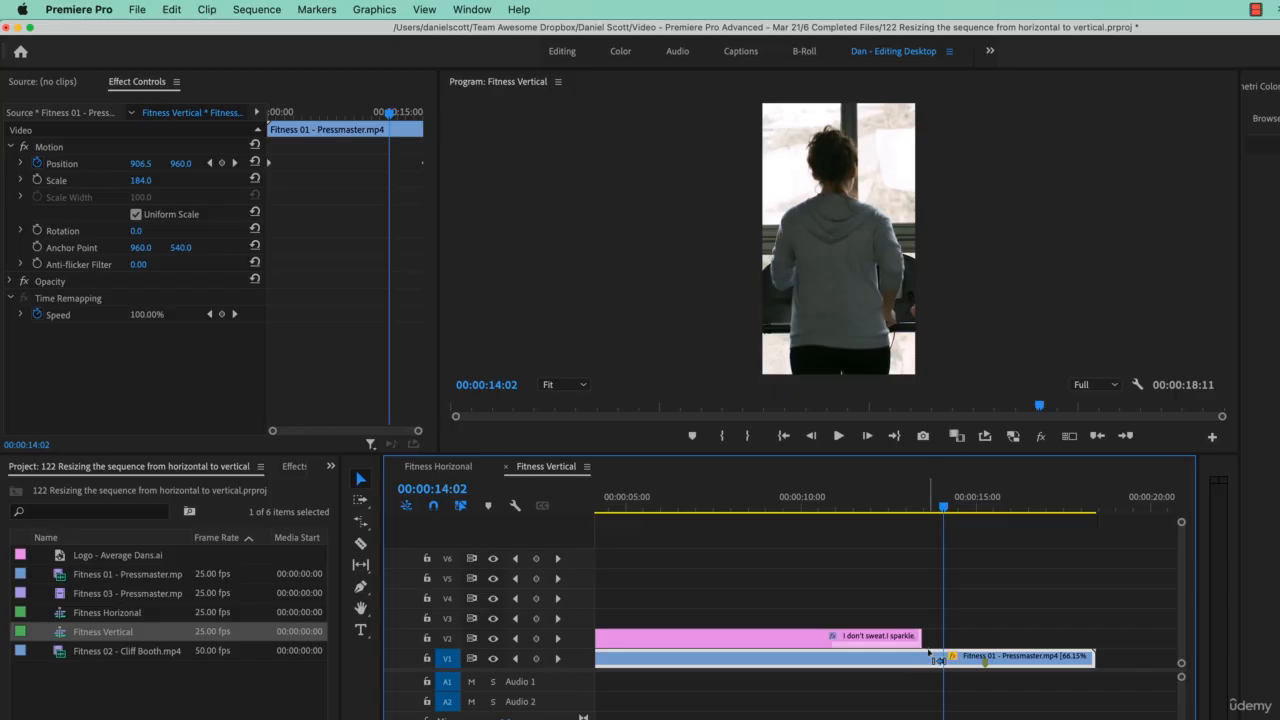
Undo the last title trim, and render the previews of the whole Fitness Vertical sequence.
{"action": "key", "text": "super+z"}
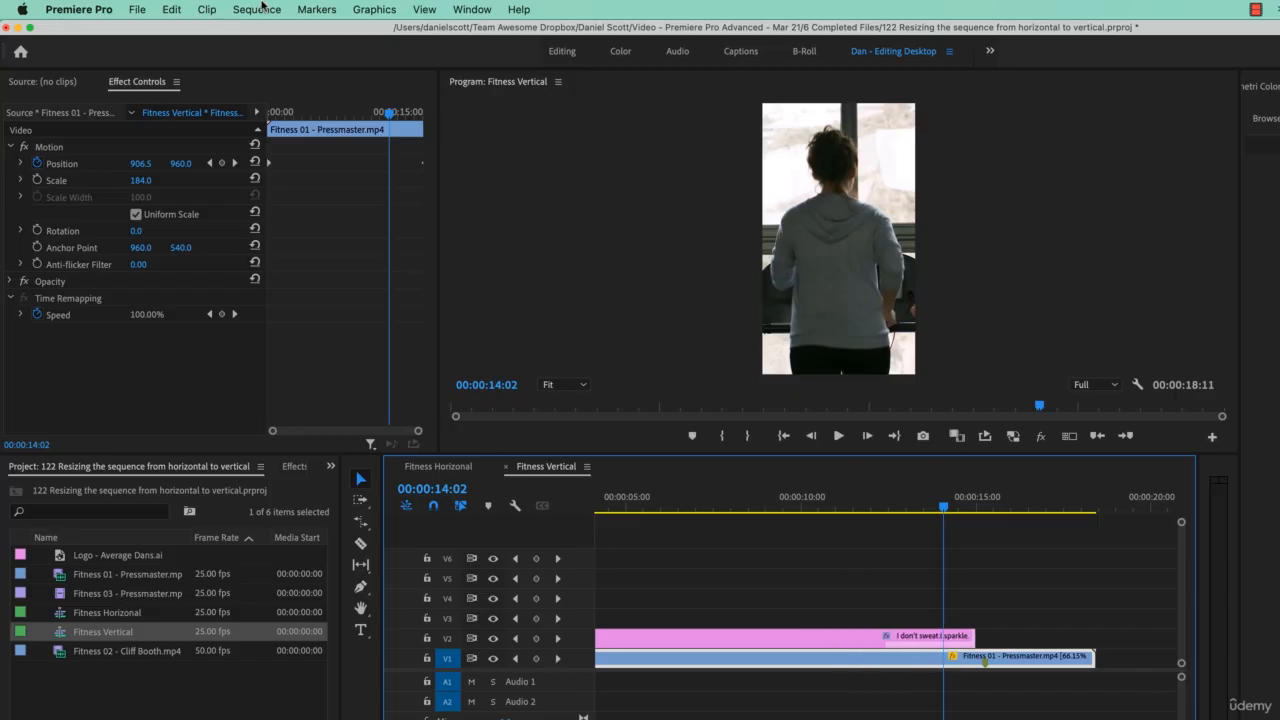
{"action": "left_click", "coordinate": [257, 9]}
{"action": "left_click", "coordinate": [272, 77]}
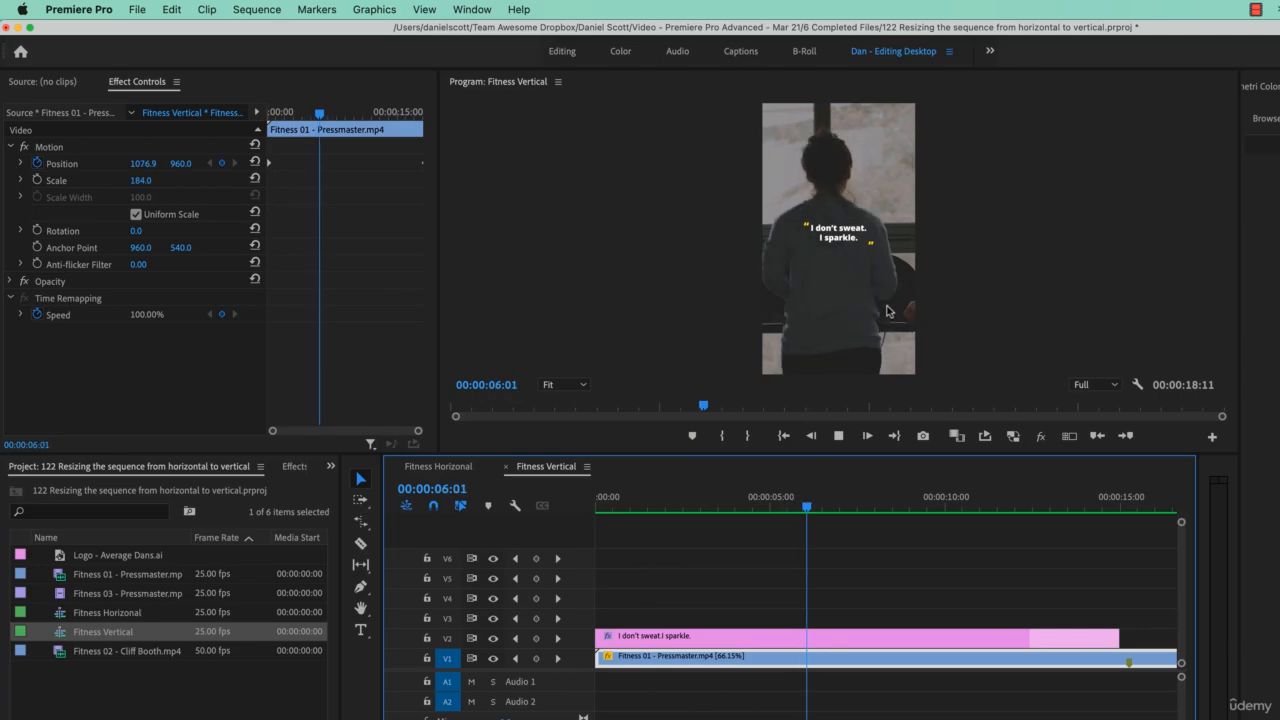
{"action": "key", "text": "space"}
Place the playhead at 00:00:15:00 and try to trim the end of the Fitness 01 clip to it.
{"action": "scroll", "coordinate": [985, 541], "scroll_direction": "right", "scroll_amount": 3}
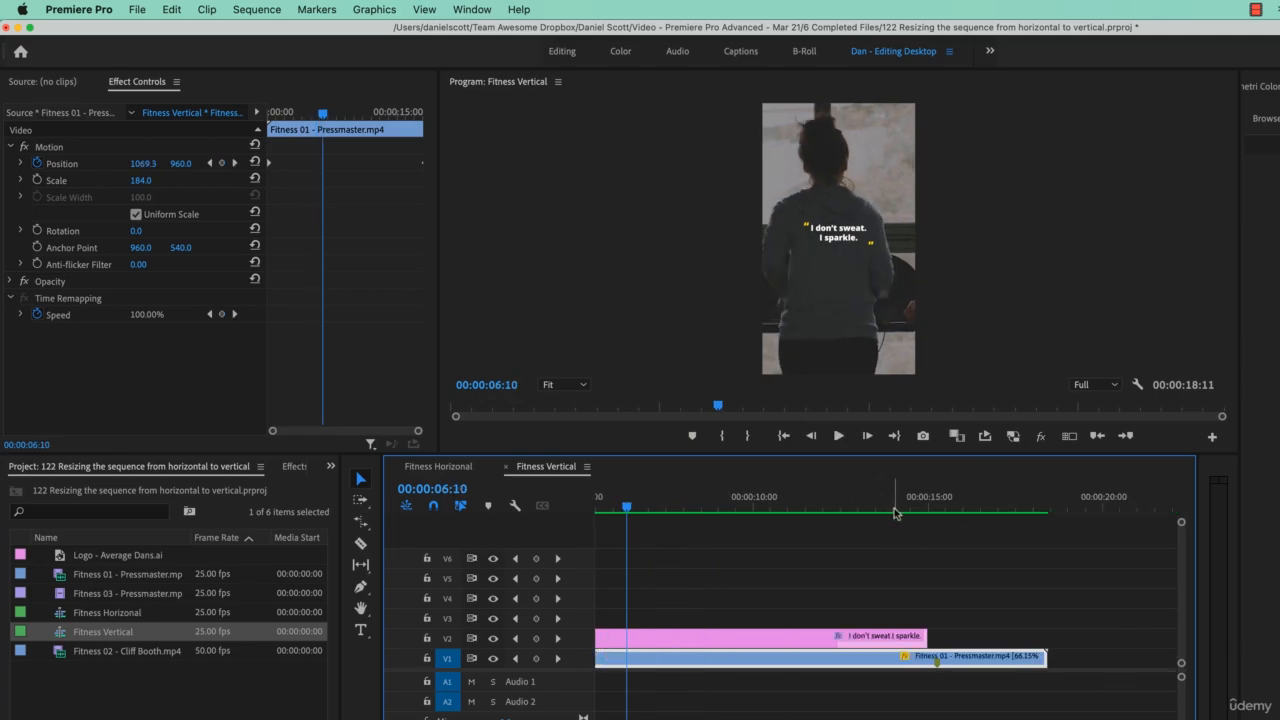
{"action": "left_click_drag", "start_coordinate": [883, 505], "coordinate": [900, 505]}
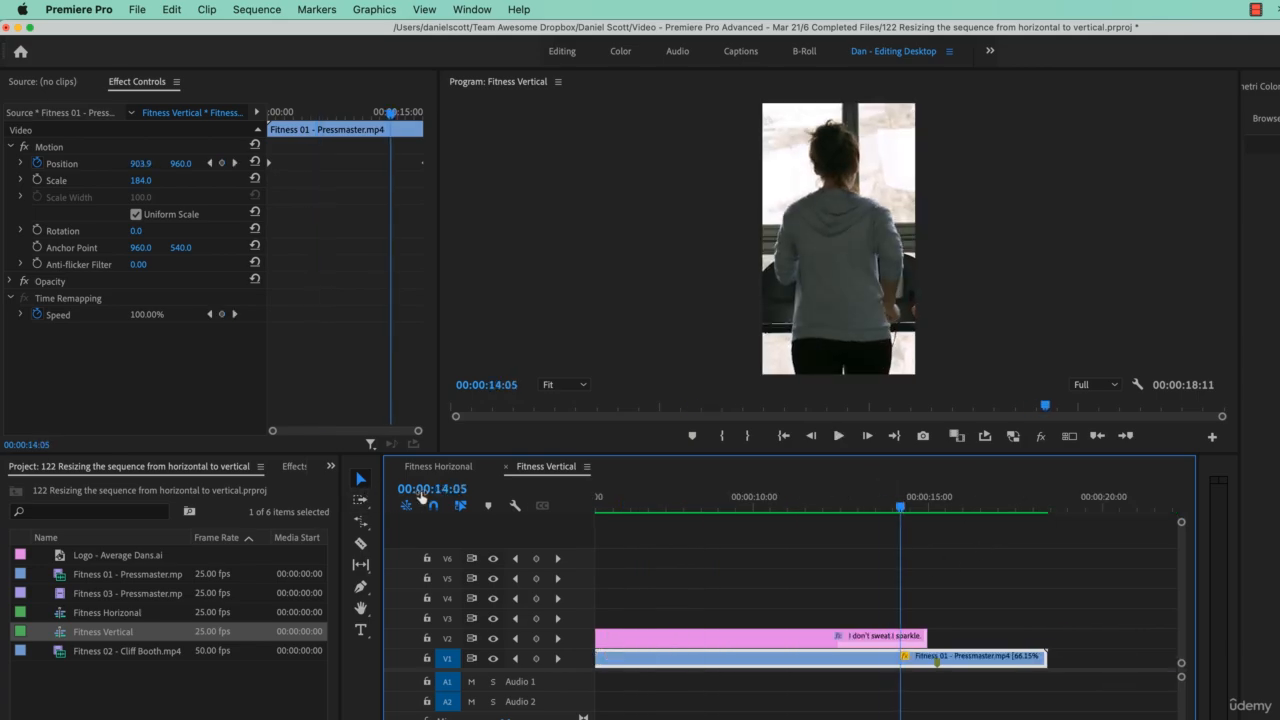
{"action": "left_click", "coordinate": [421, 488]}
{"action": "type", "text": "1500"}
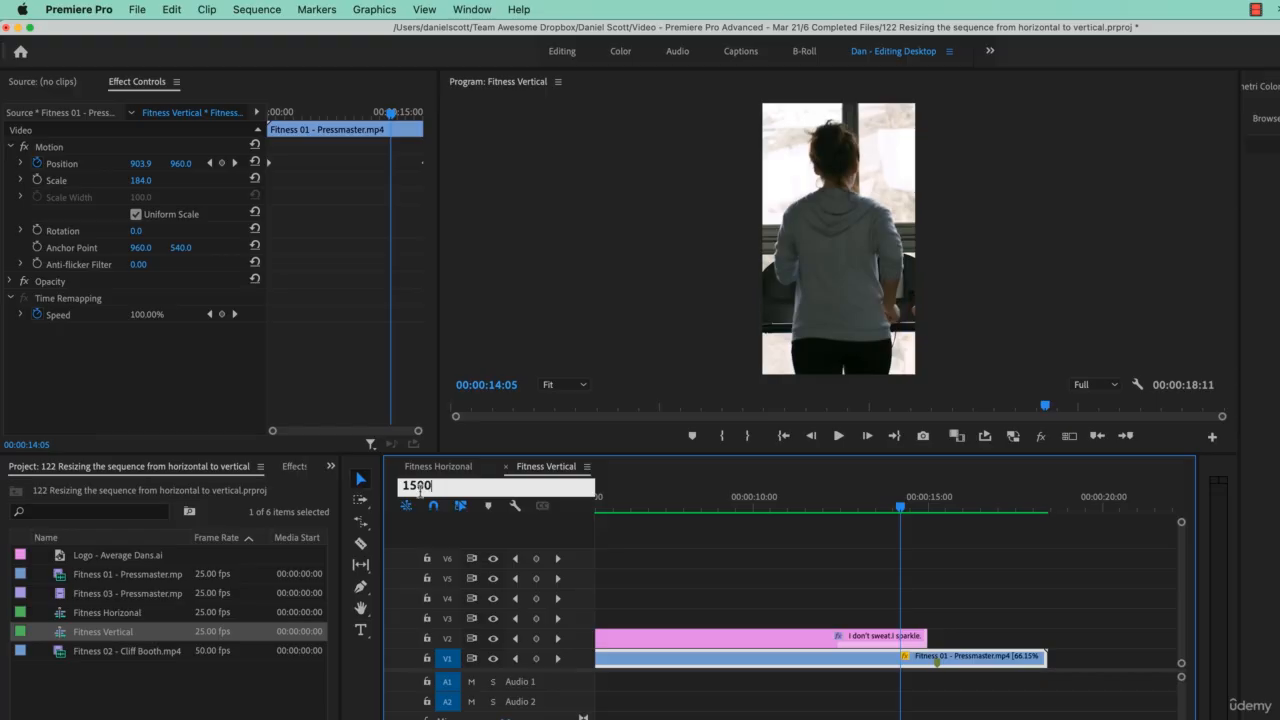
{"action": "type", "text": "5:00"}
{"action": "key", "text": "Return"}
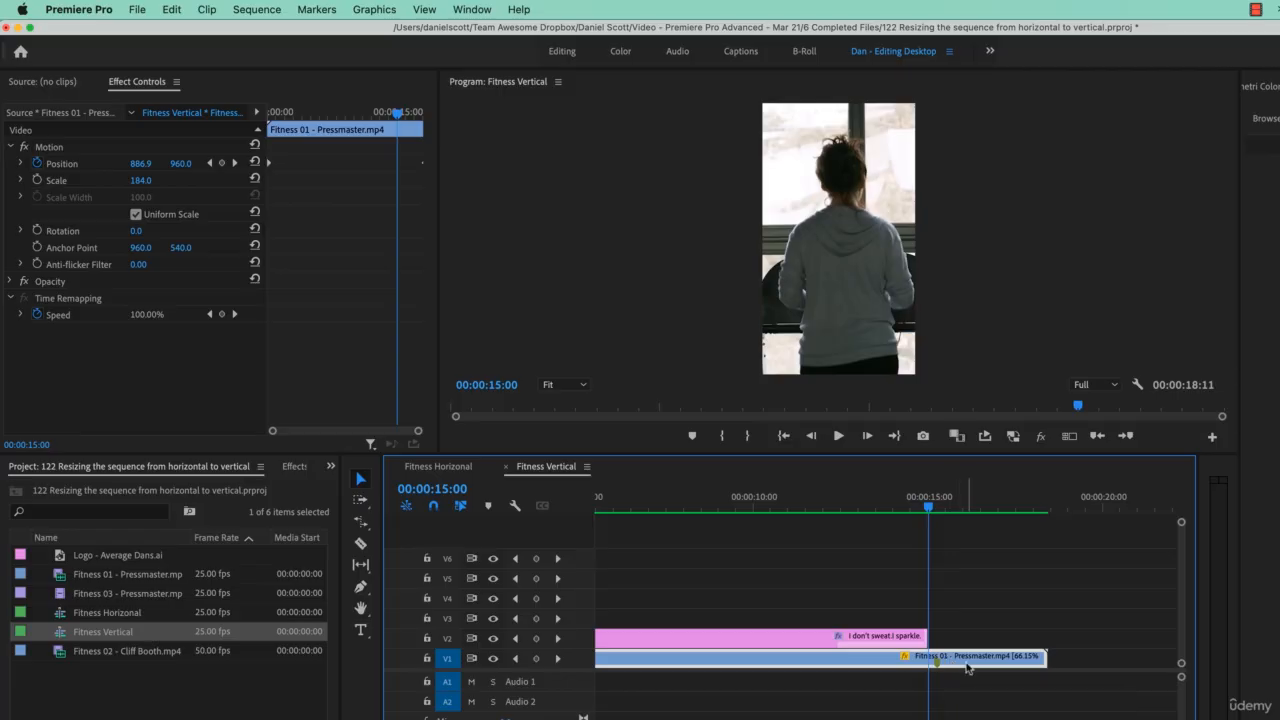
{"action": "key", "text": "w"}
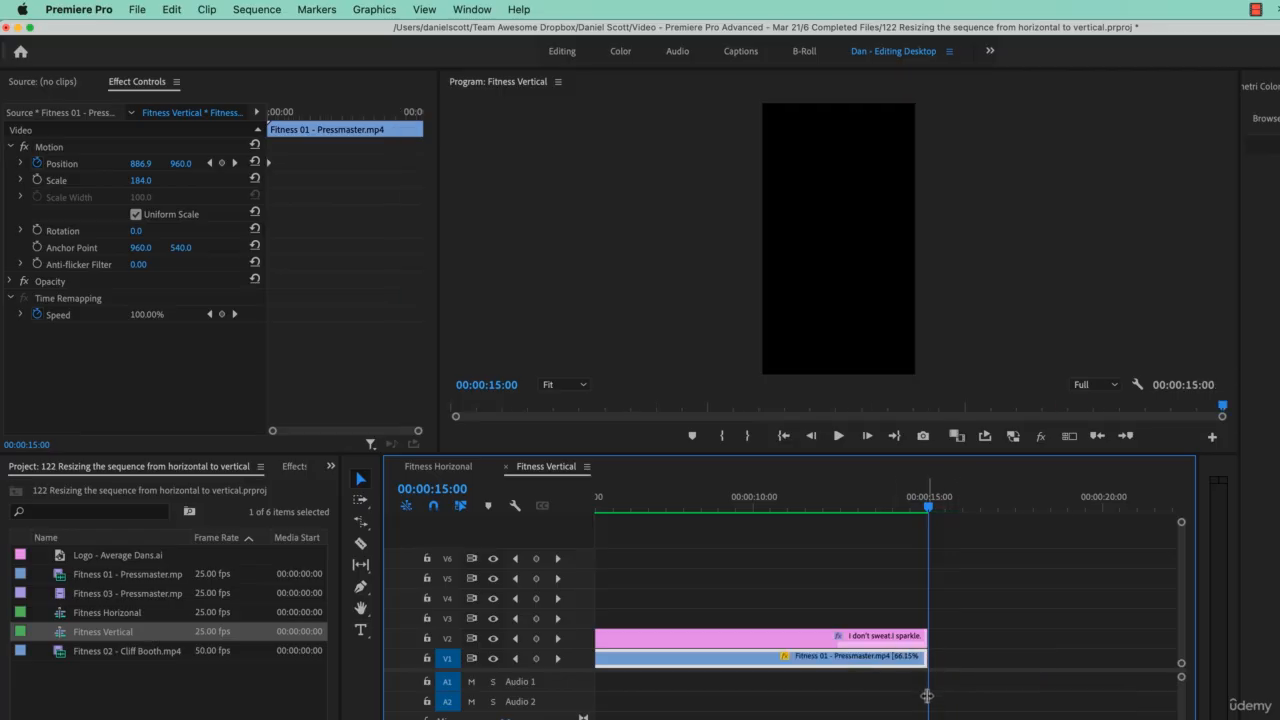
{"action": "key", "text": "super+z"}
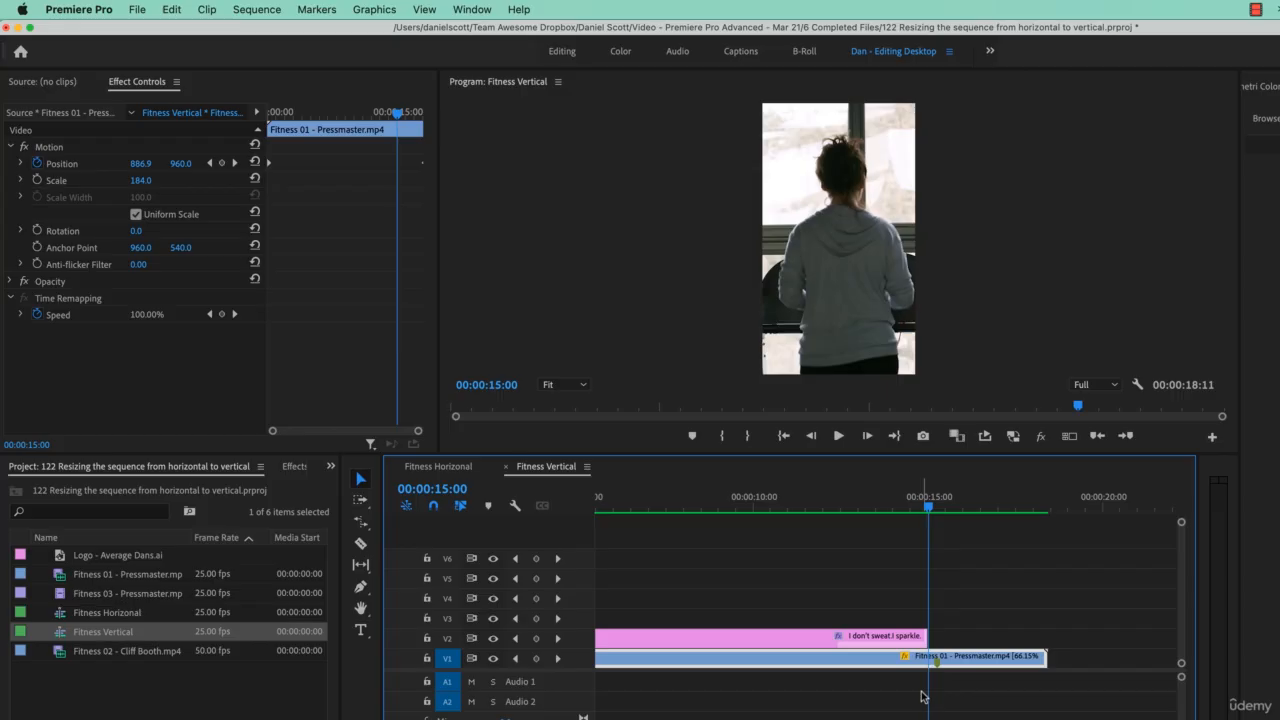
Split the Fitness 01 clip at 00:00:15:00 and delete the part after the cut.
{"action": "key", "text": "super+k"}
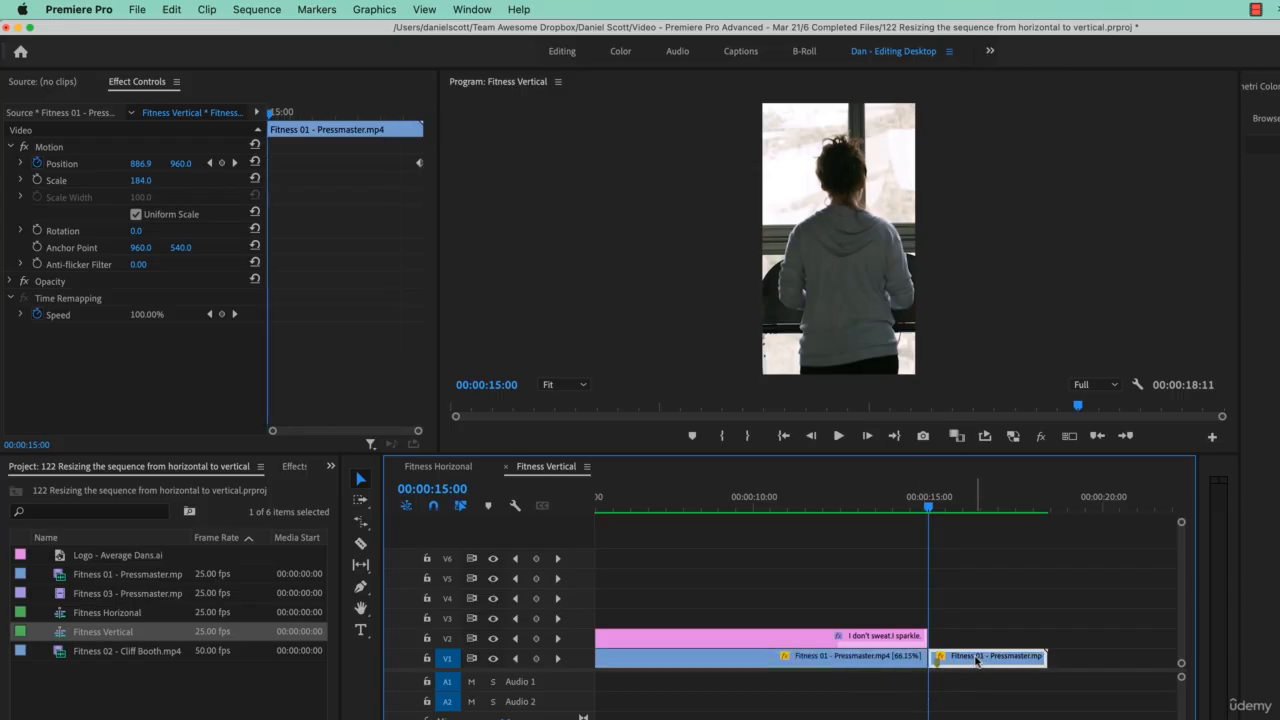
{"action": "key", "text": "Delete"}
{"action": "key", "text": "c"}
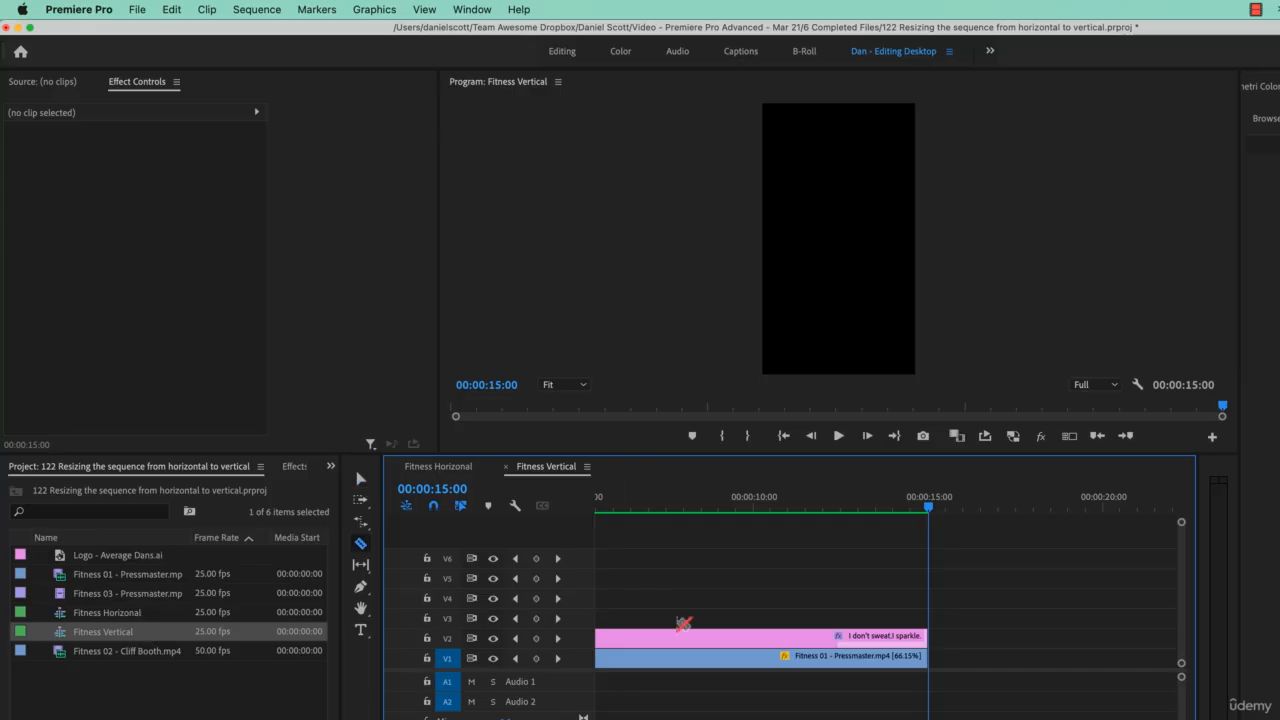
{"action": "key", "text": "v"}
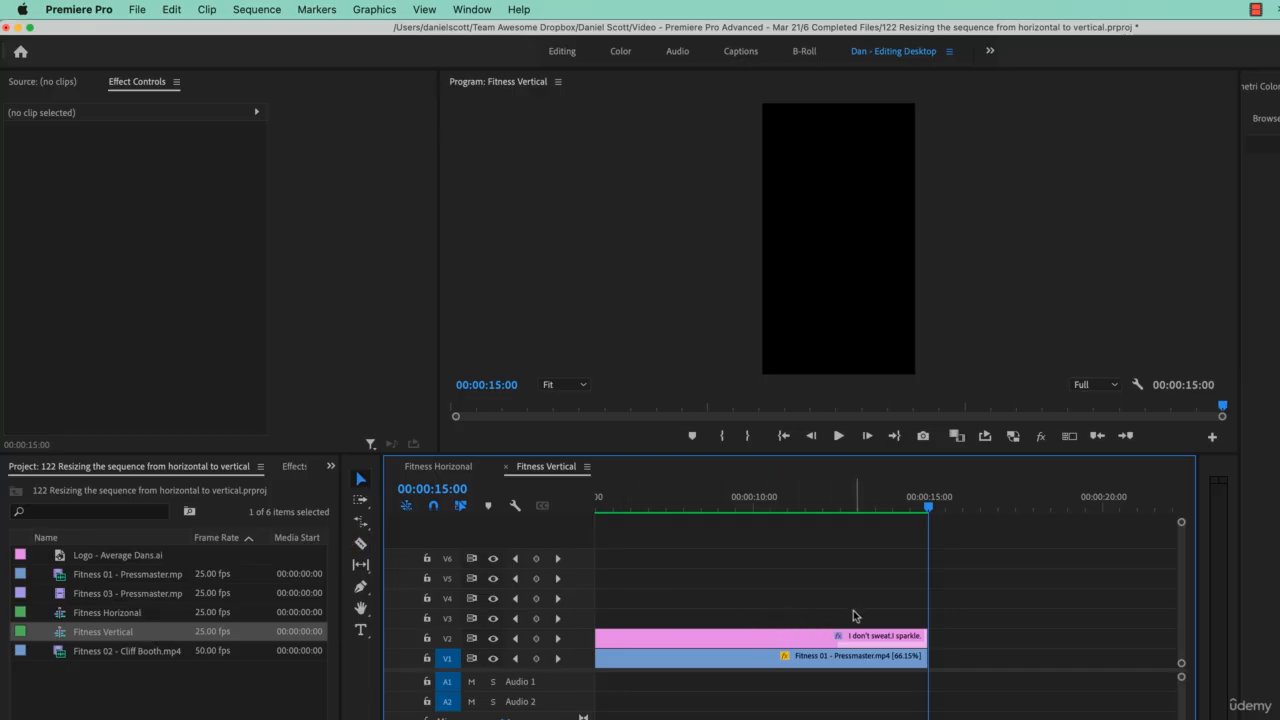
Select the title graphic with the playhead at 00:00:06:00 and look through its individual text layers.
{"action": "key", "text": "backslash"}
{"action": "left_click", "coordinate": [805, 502]}
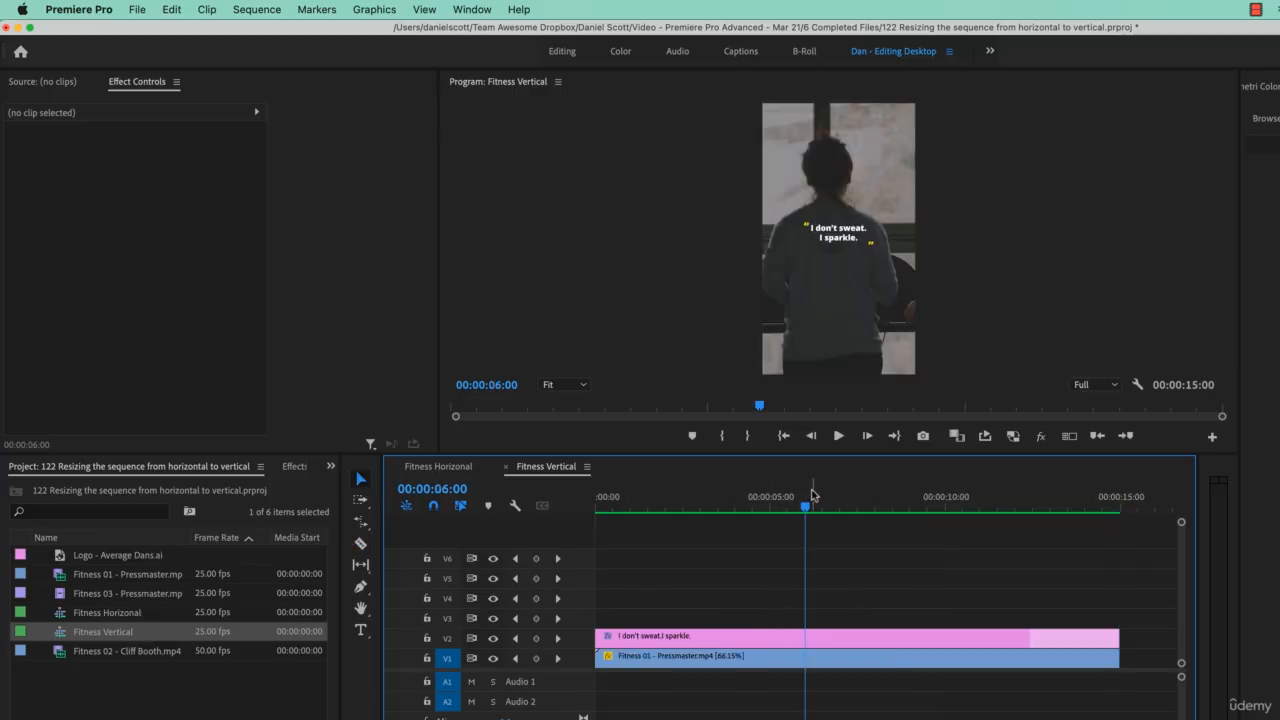
{"action": "left_click", "coordinate": [842, 640]}
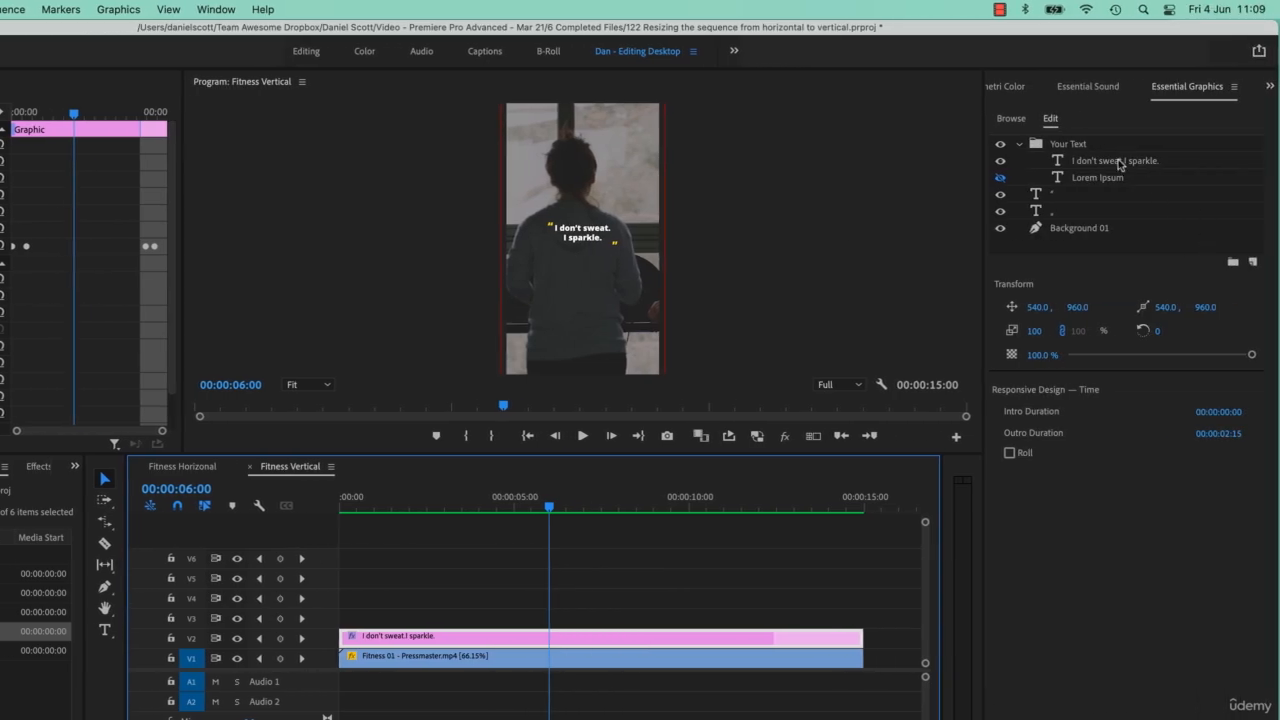
{"action": "left_click", "coordinate": [1113, 163]}
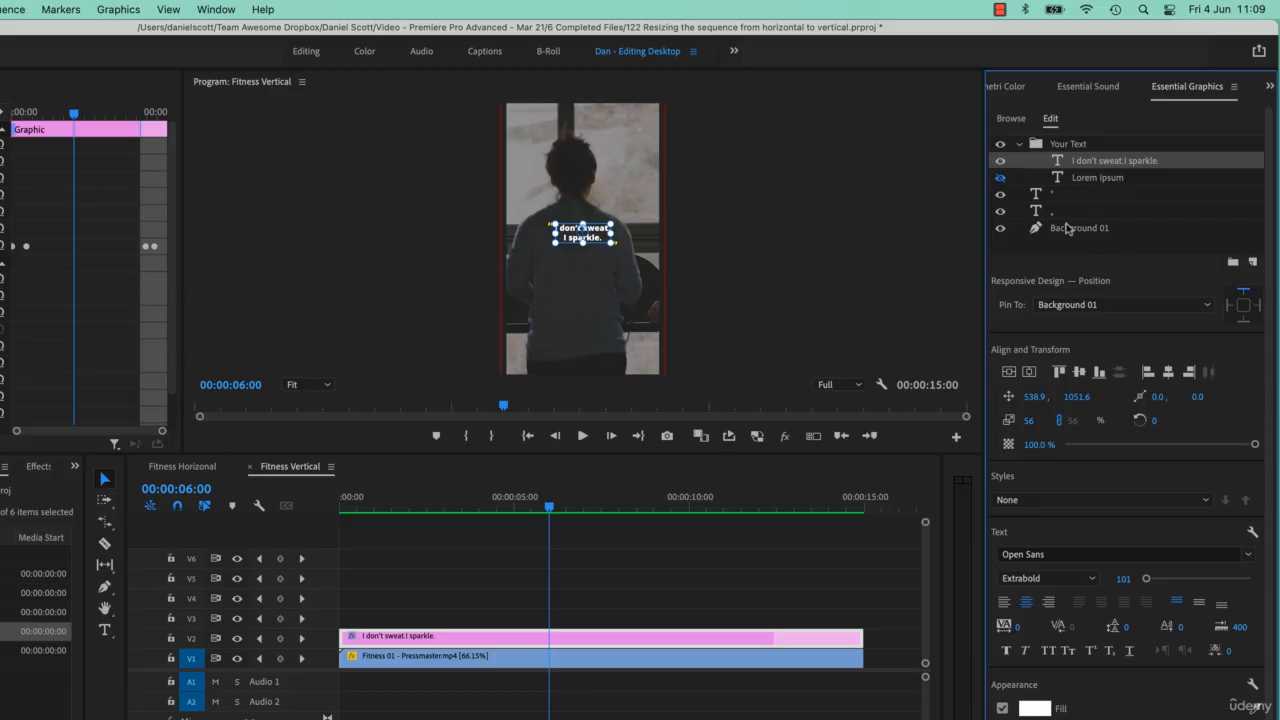
{"action": "left_click", "coordinate": [1062, 144]}
{"action": "left_click", "coordinate": [1074, 161]}
{"action": "left_click", "coordinate": [1081, 179]}
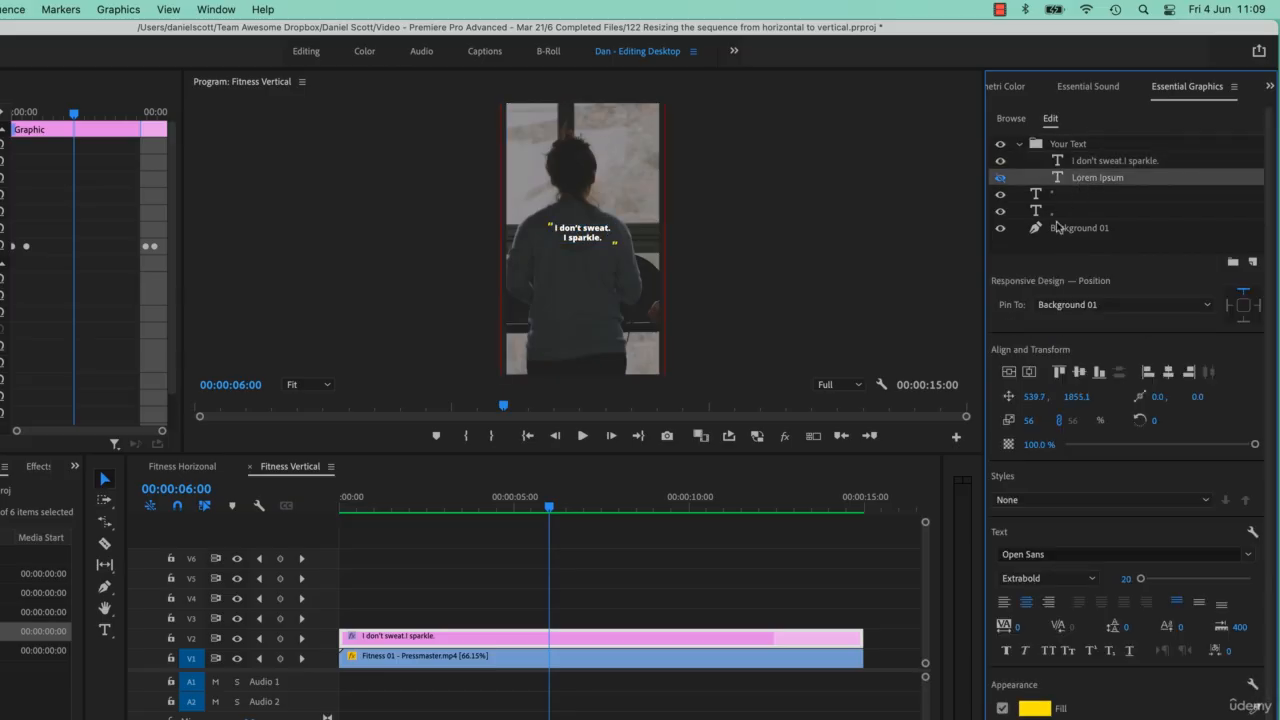
Scale the whole title graphic to 189 using Vector Motion, and play the opening seconds of the sequence.
{"action": "left_click", "coordinate": [75, 148]}
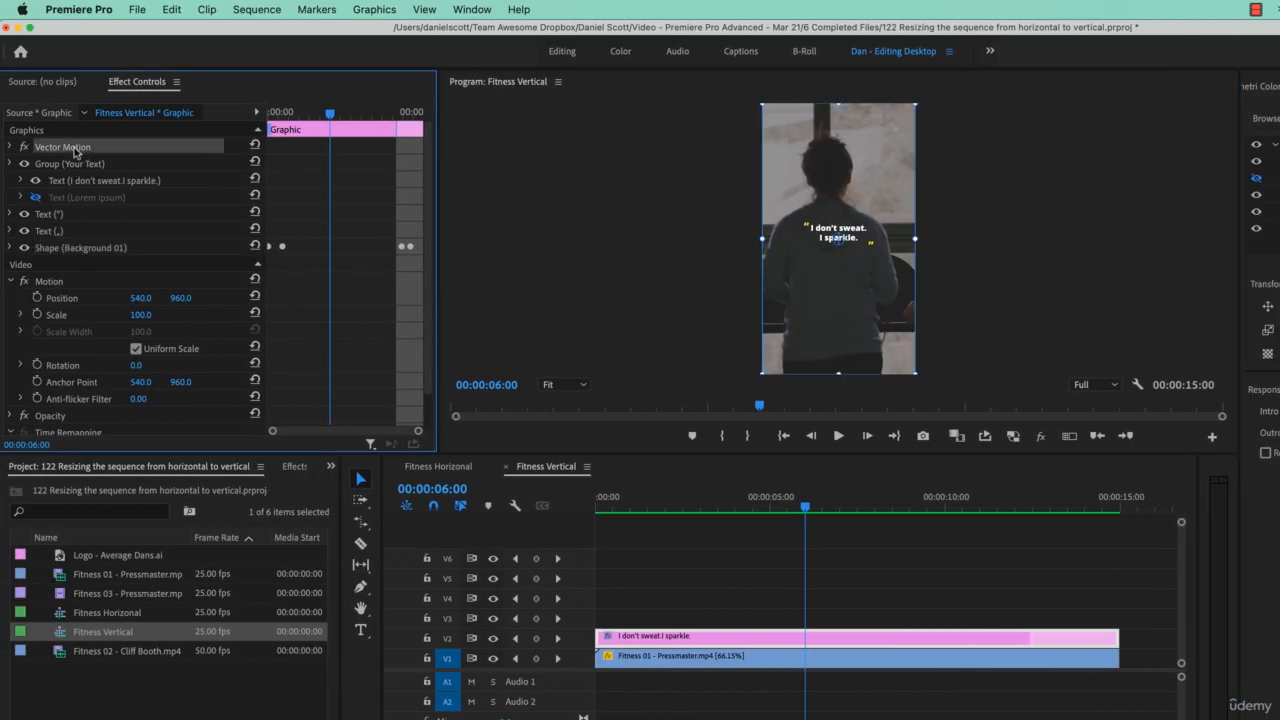
{"action": "left_click", "coordinate": [10, 147]}
{"action": "left_click_drag", "start_coordinate": [140, 181], "coordinate": [229, 181]}
{"action": "left_click", "coordinate": [681, 480]}
{"action": "key", "text": "Home"}
{"action": "key", "text": "space"}
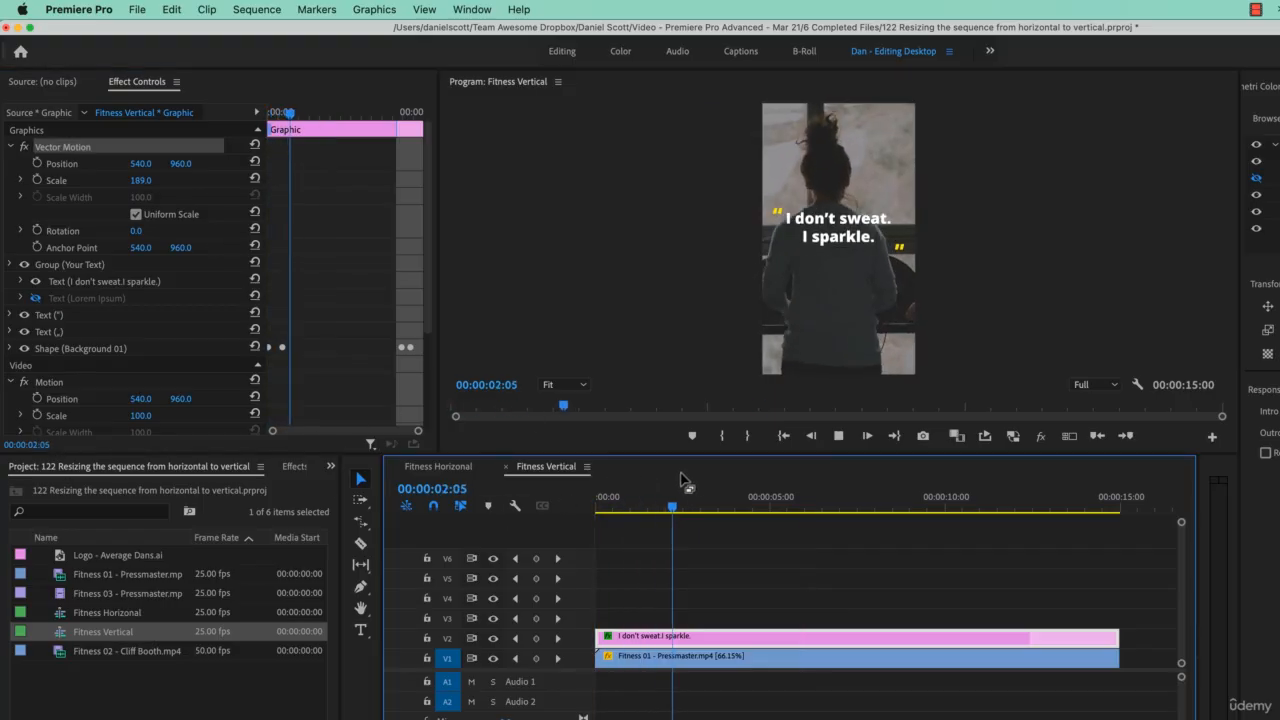
{"action": "key", "text": "space"}
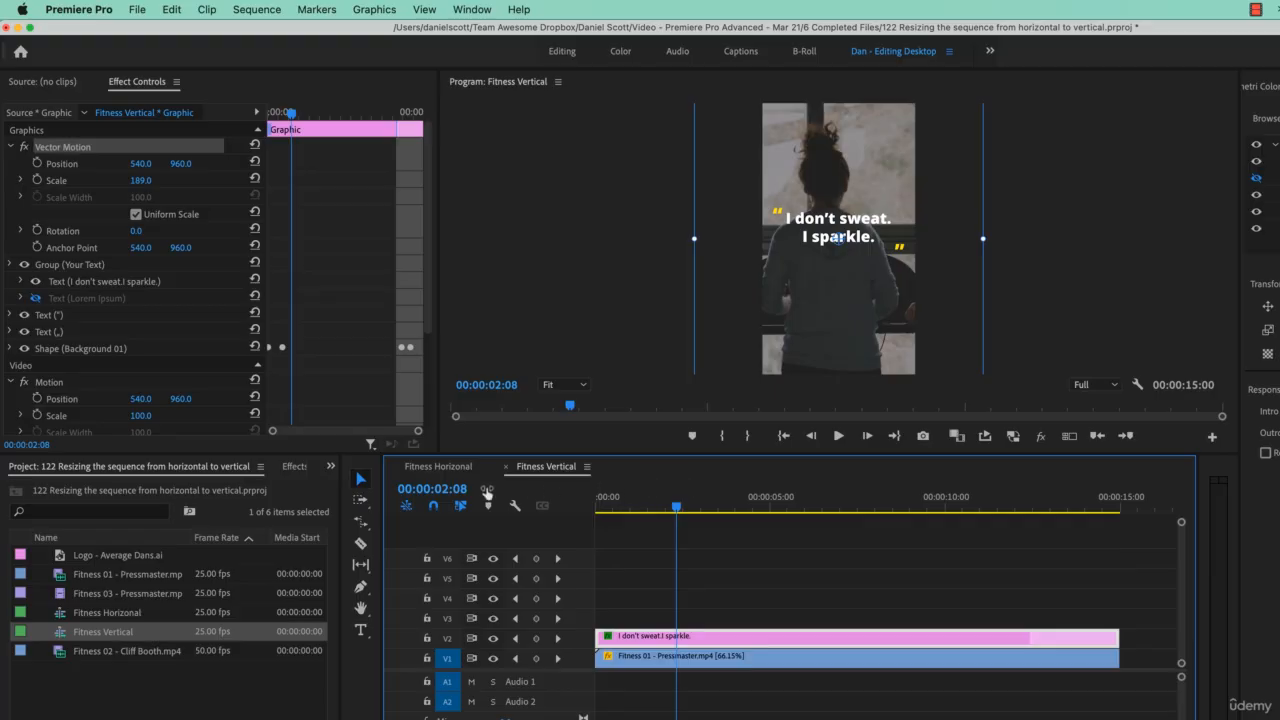
Compare the Fitness Horizonal sequence with Fitness Vertical, and deselect the title graphic in the vertical version.
{"action": "left_click", "coordinate": [441, 466]}
{"action": "left_click", "coordinate": [544, 468]}
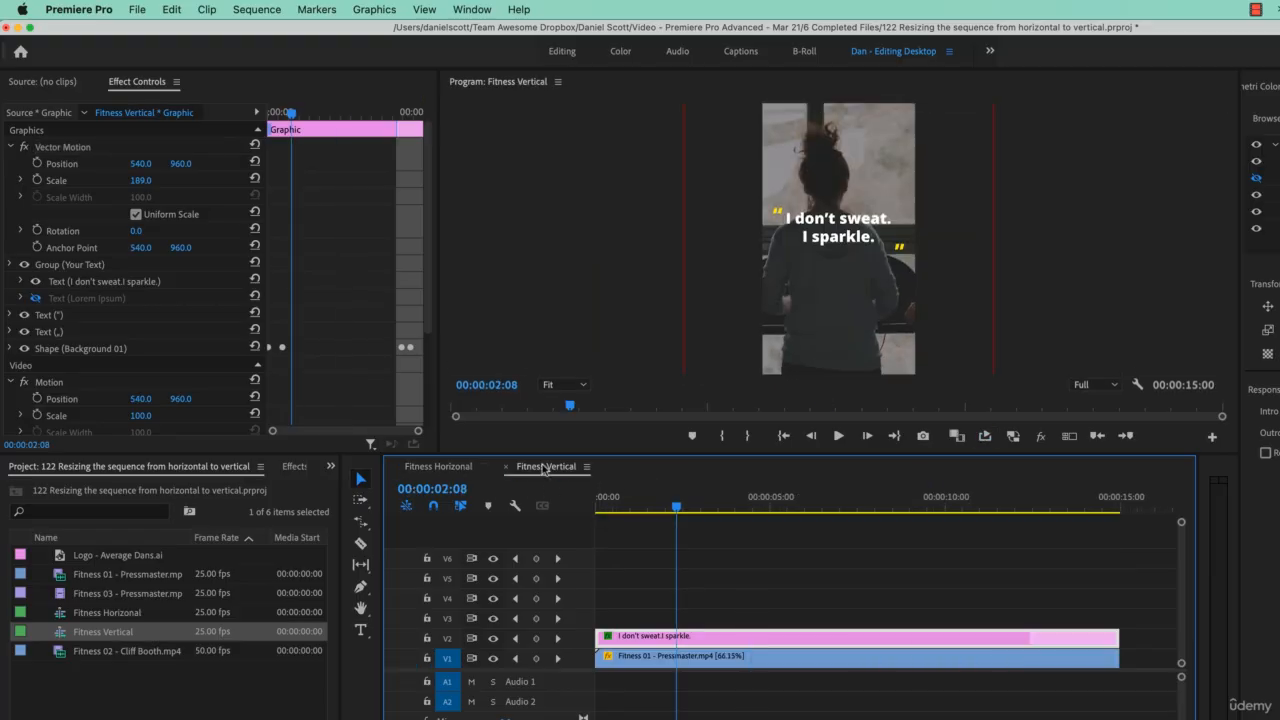
{"action": "left_click", "coordinate": [792, 535]}
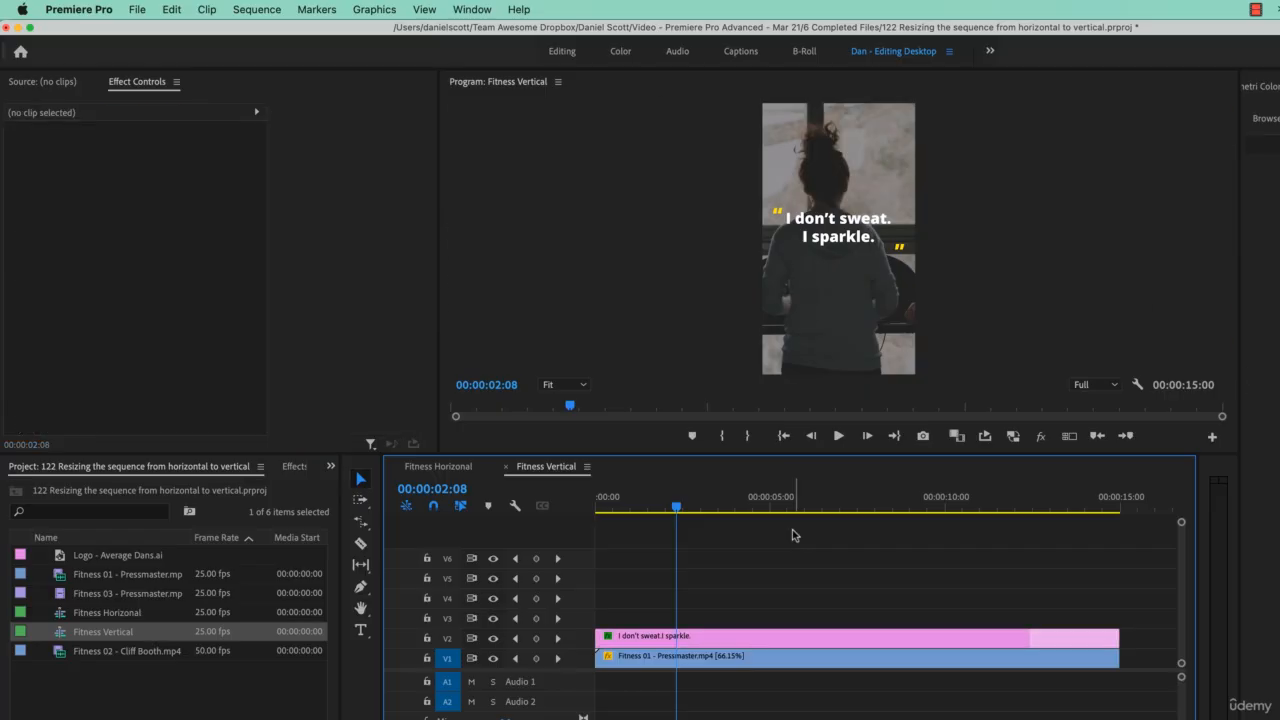